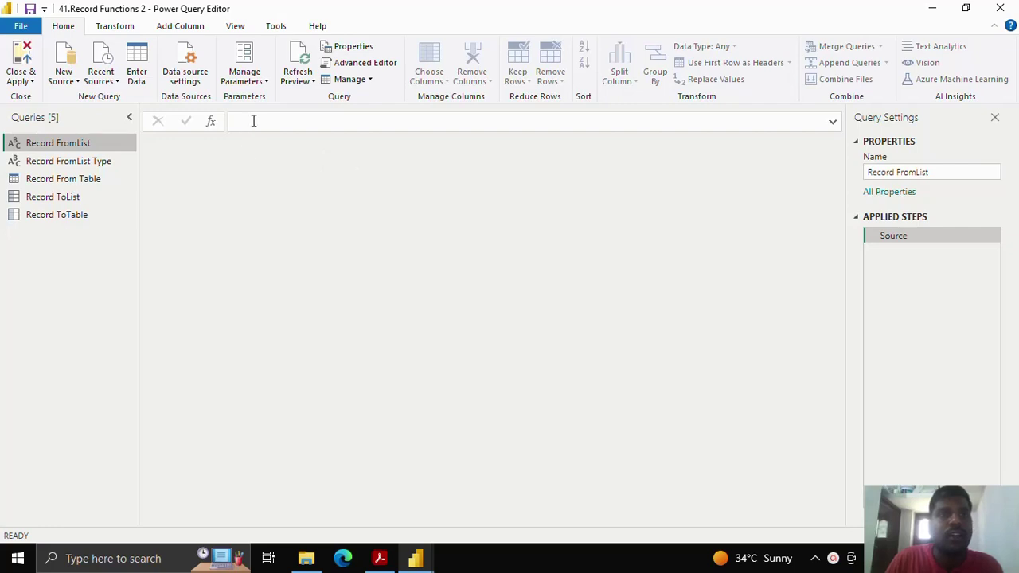
- Start a Record.FromList formula for the source step of the Record FromList query
{"action": "left_click", "coordinate": [256, 120]}
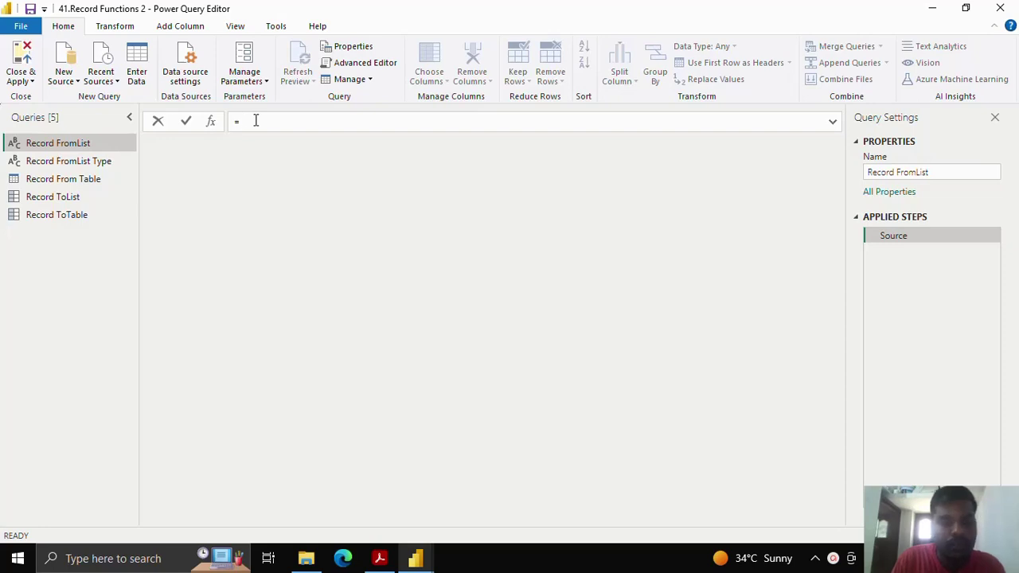
{"action": "type", "text": "Record"}
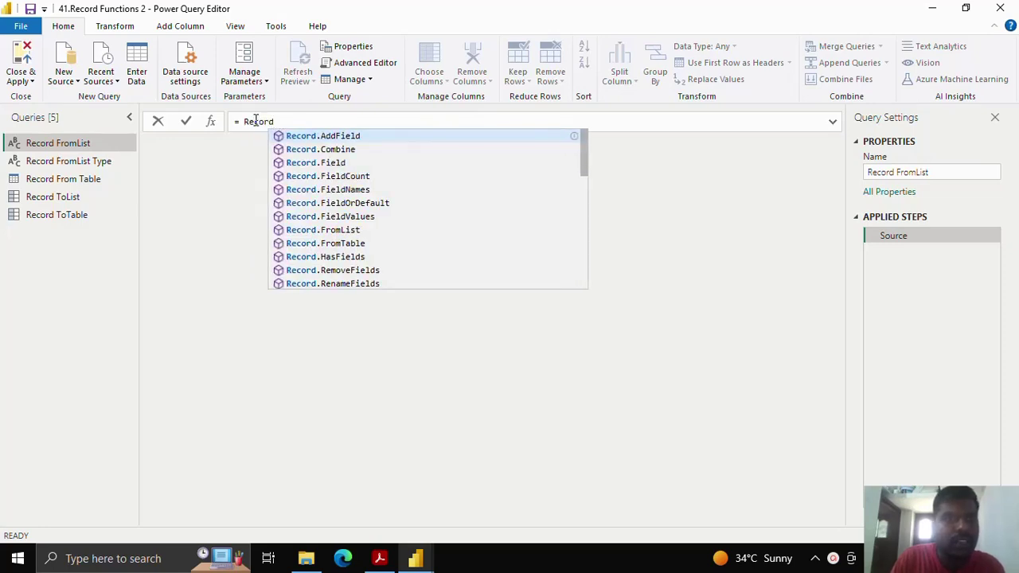
{"action": "type", "text": ".From"}
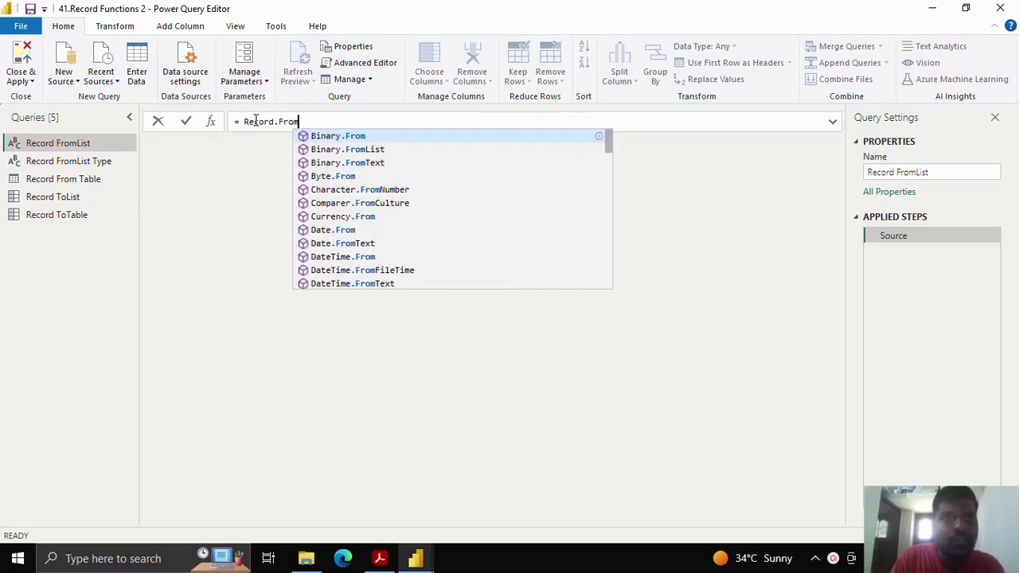
{"action": "type", "text": "List("}
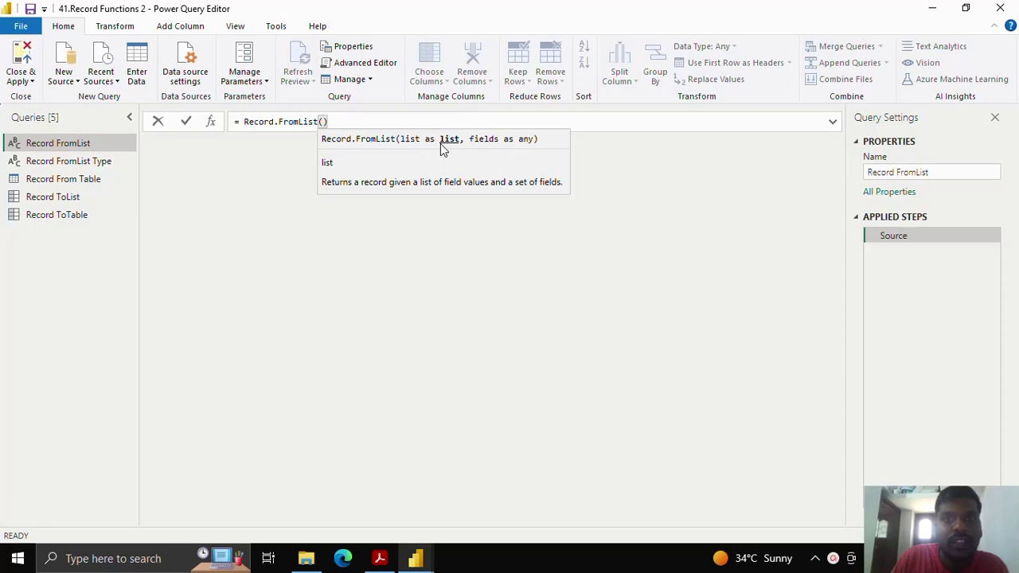
- Fill the function's list argument with the number 1, a person's first name as text and a phone number as text
{"action": "type", "text": "{"}
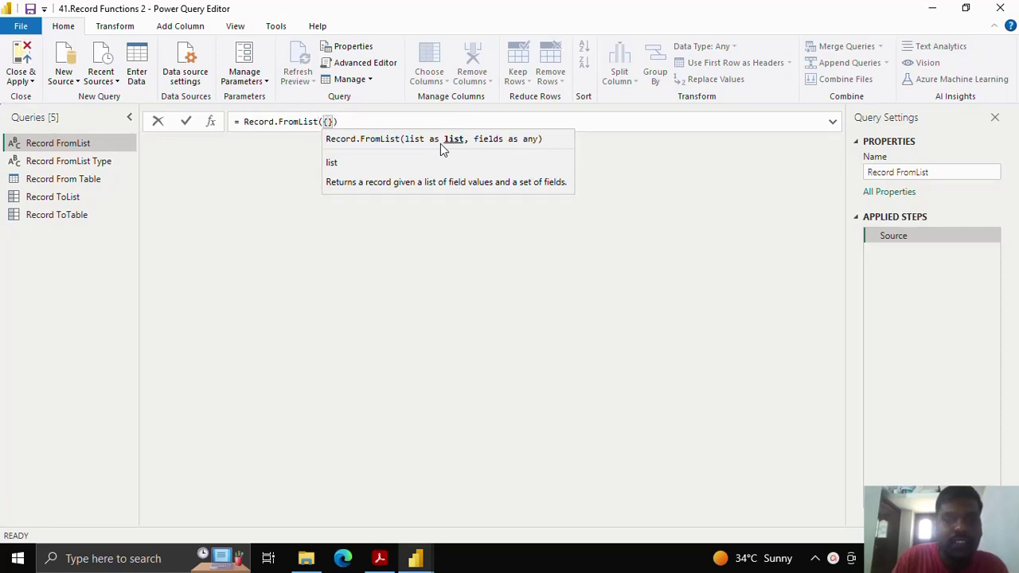
{"action": "type", "text": "\""}
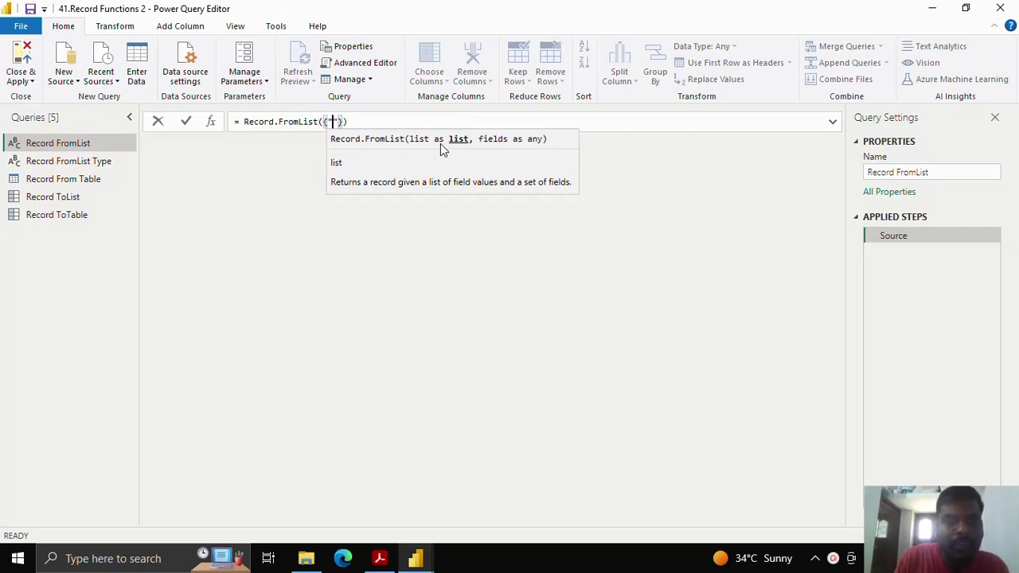
{"action": "key", "text": "BackSpace"}
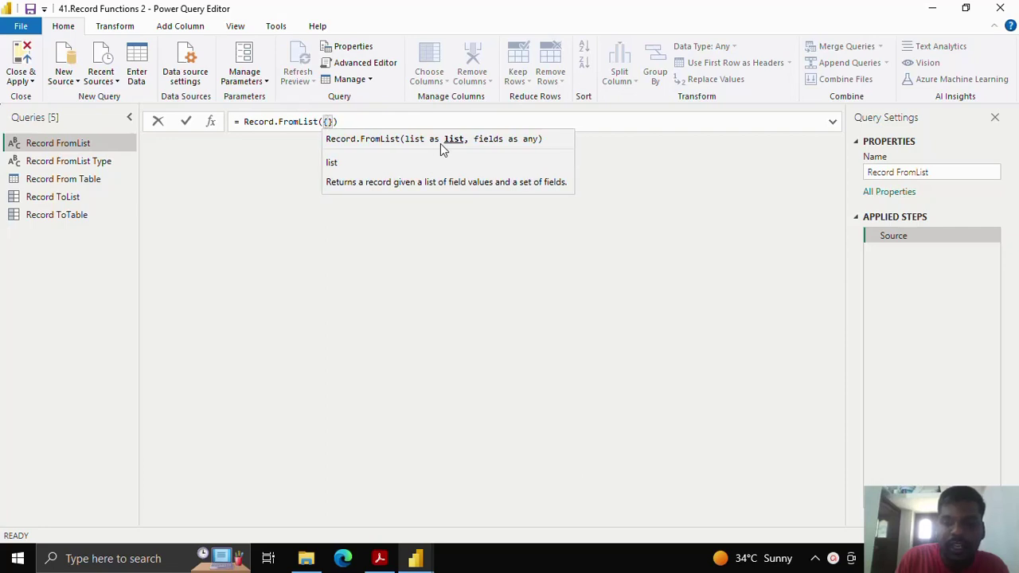
{"action": "type", "text": "1,"}
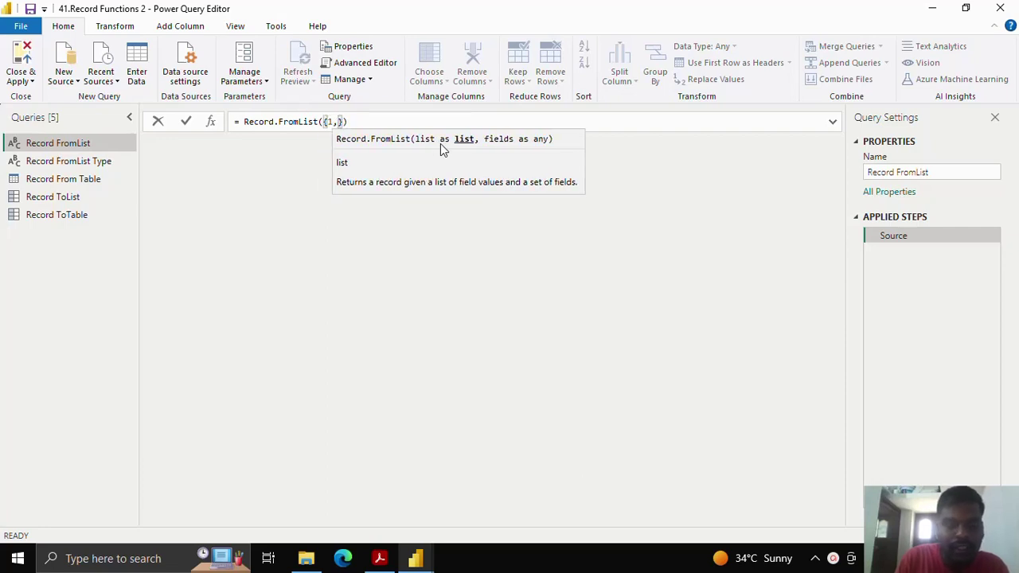
{"action": "type", "text": "\""}
{"action": "type", "text": "John"}
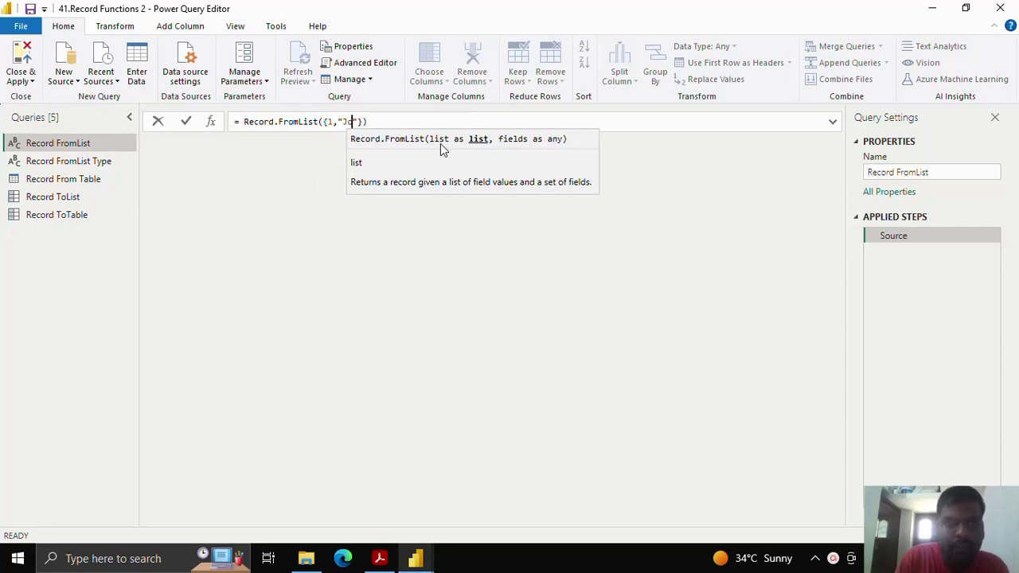
{"action": "type", "text": "\","}
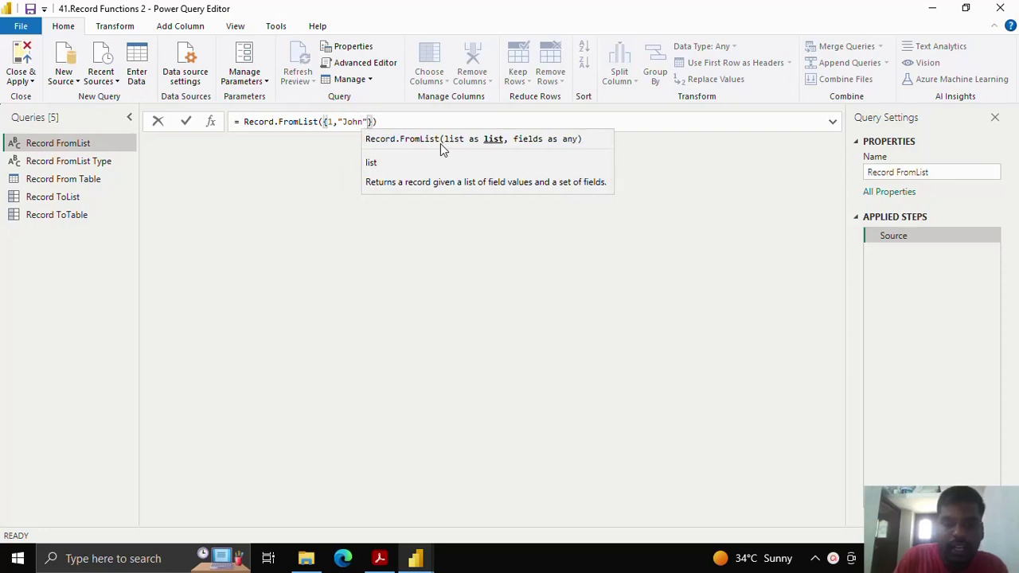
{"action": "type", "text": "\"1234"}
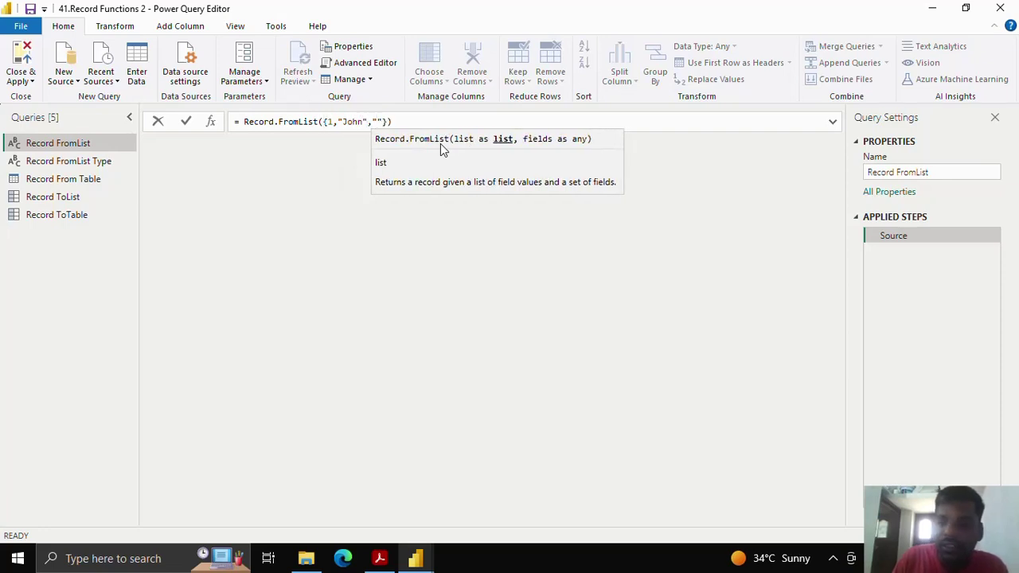
{"action": "type", "text": "56789"}
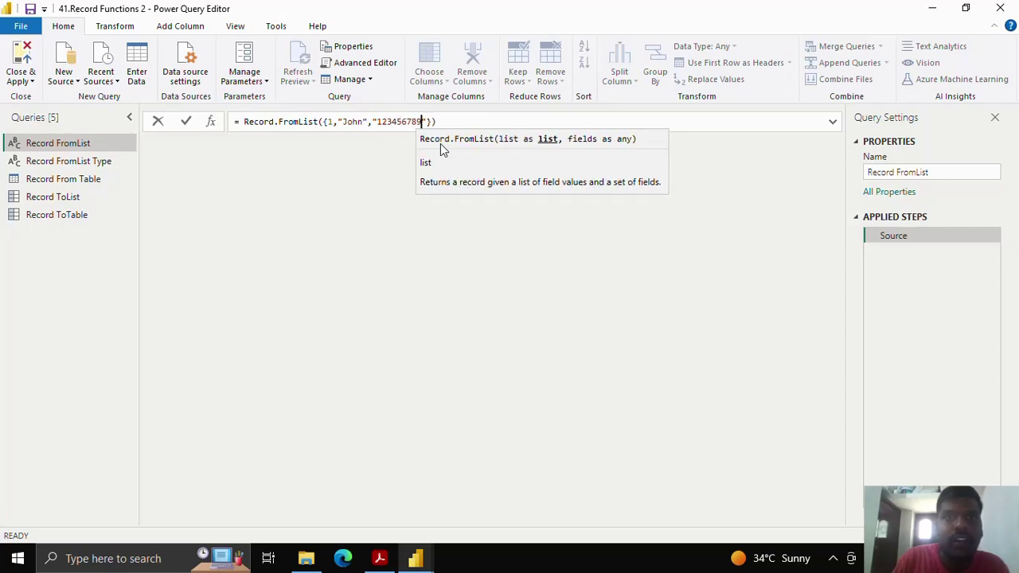
- Add the field list {"Id","Name","Phone"} as the second argument and commit the formula
{"action": "left_click", "coordinate": [431, 121]}
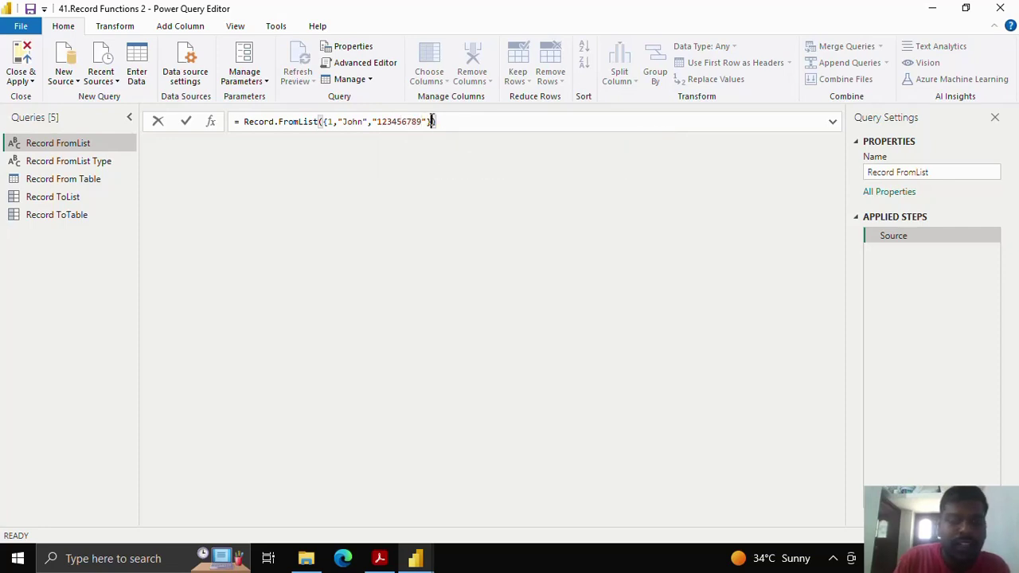
{"action": "type", "text": ","}
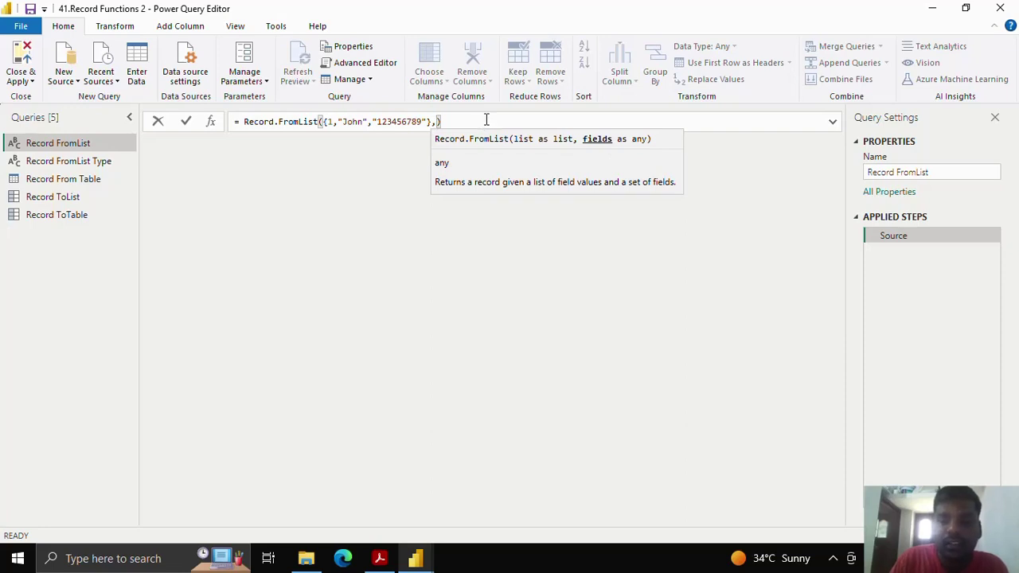
{"action": "type", "text": "{"}
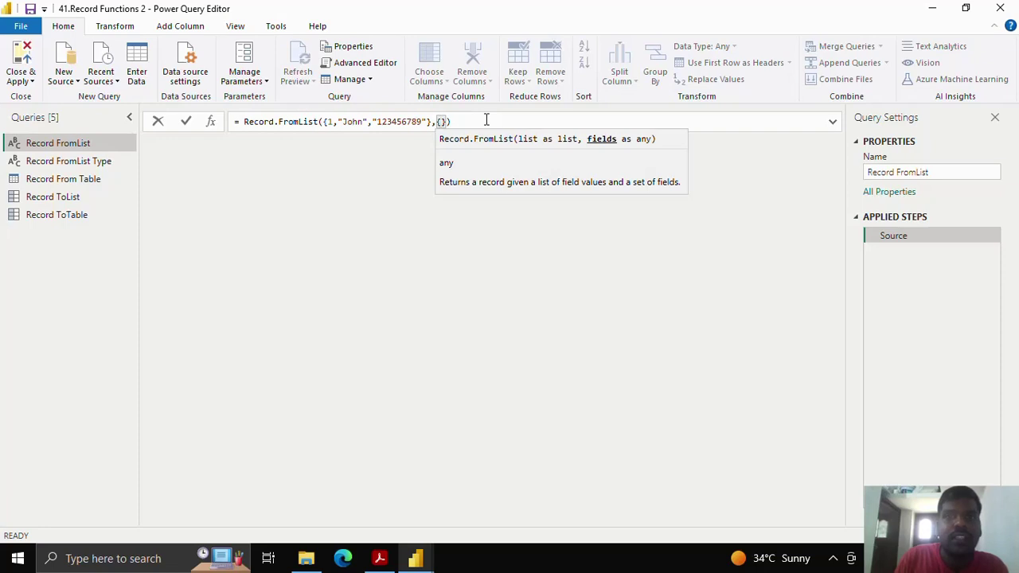
{"action": "type", "text": "\"Id"}
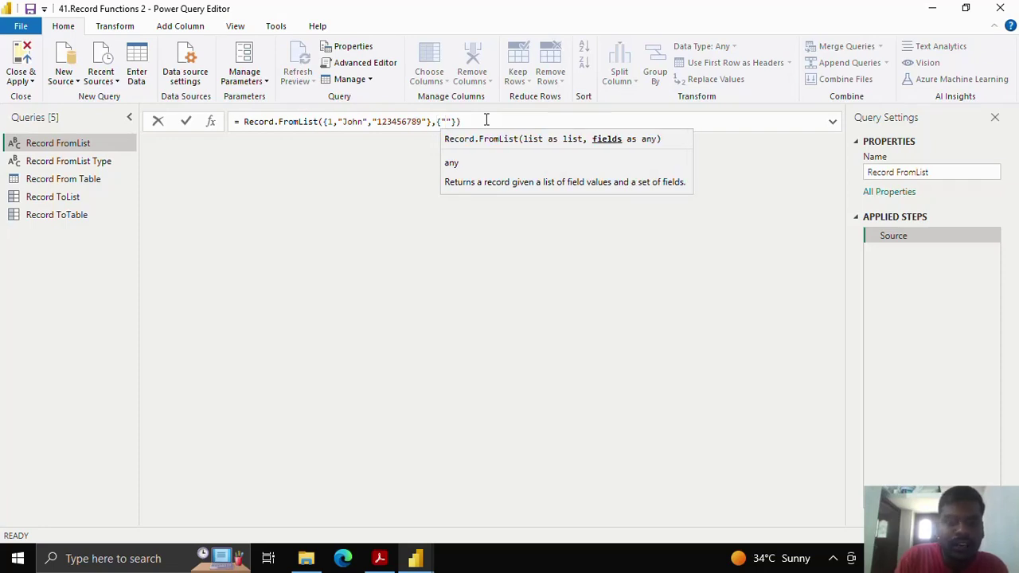
{"action": "type", "text": "\""}
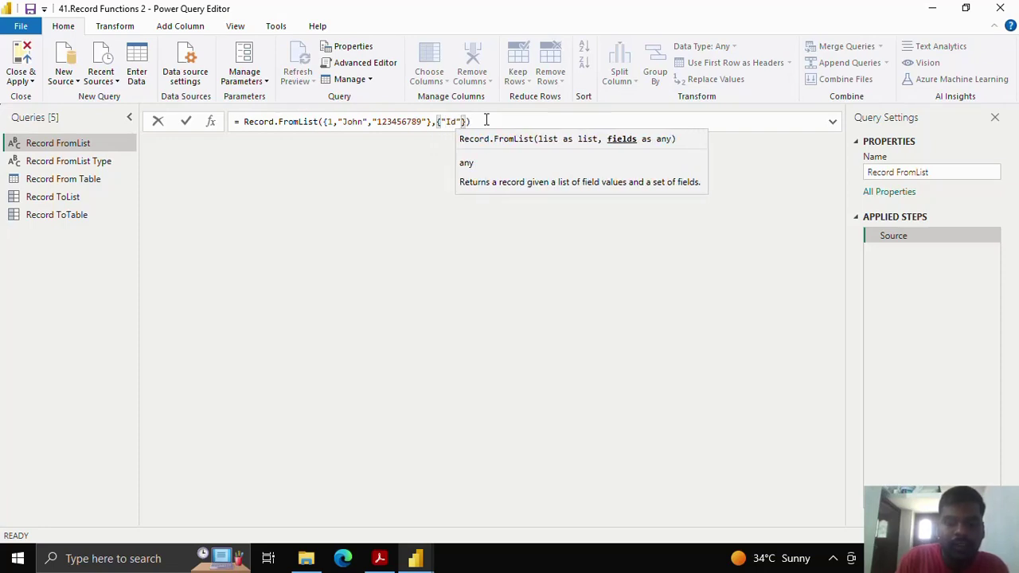
{"action": "type", "text": ",\""}
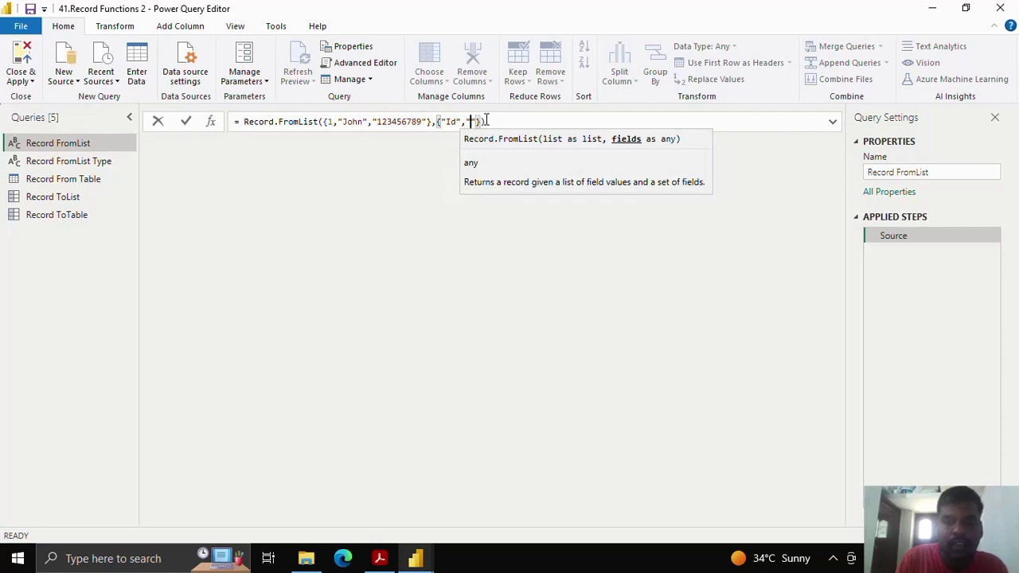
{"action": "type", "text": "Name\","}
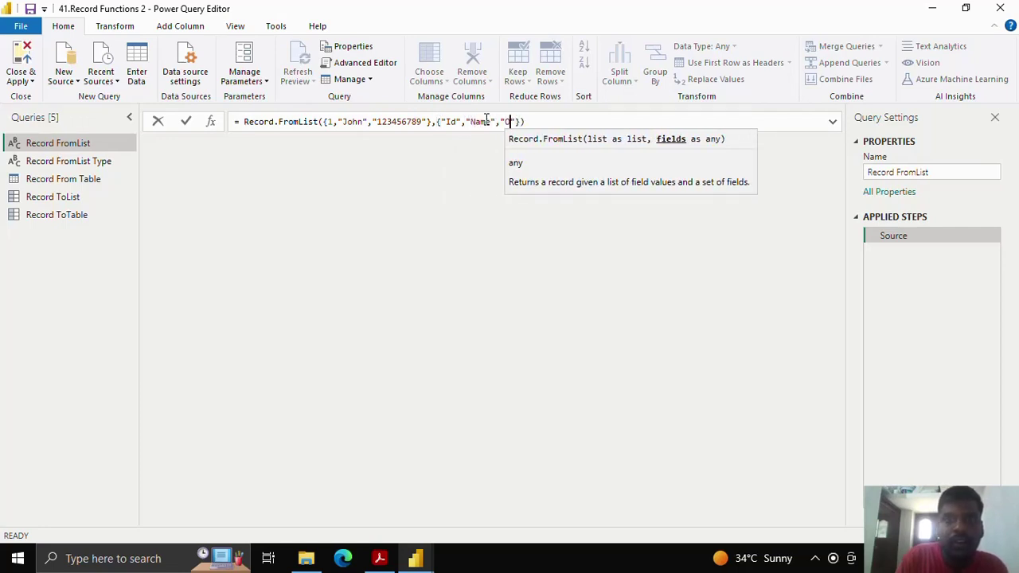
{"action": "type", "text": "\"Phone"}
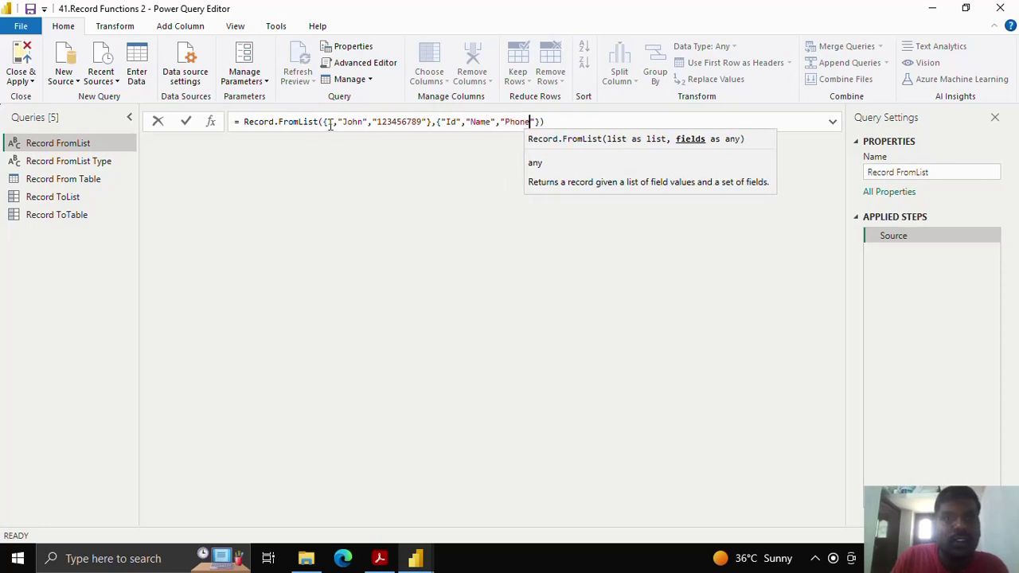
{"action": "left_click_drag", "start_coordinate": [324, 121], "coordinate": [535, 124]}
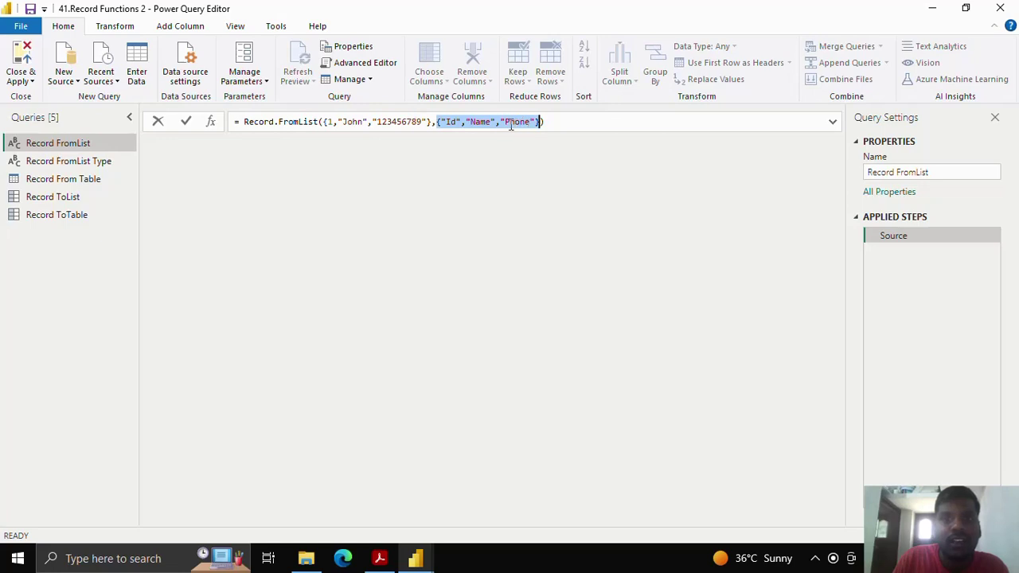
{"action": "left_click", "coordinate": [186, 122]}
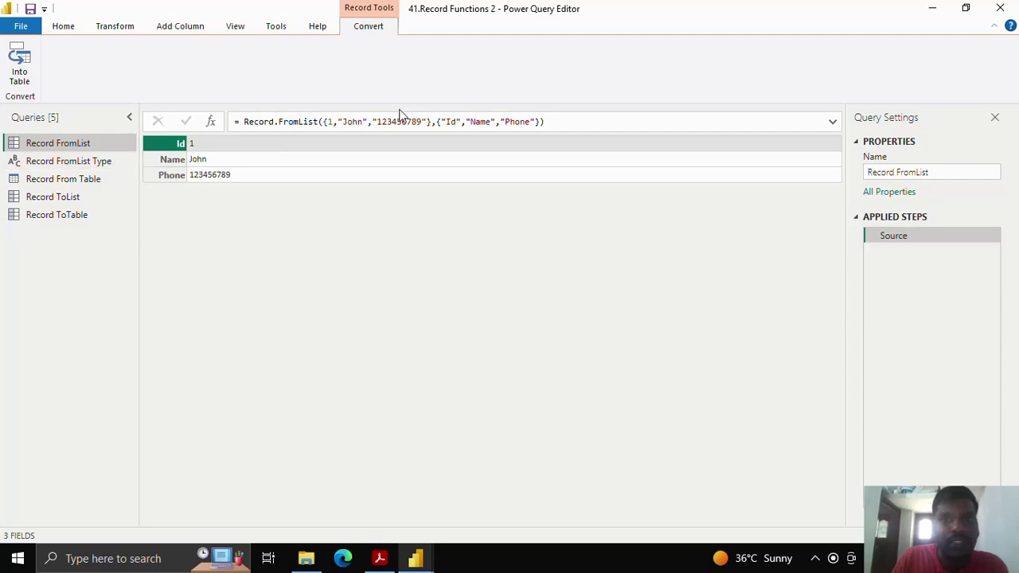
- Open the Record FromList Type query and start a Record.FromList formula with a list in braces as its first argument
{"action": "left_click", "coordinate": [88, 162]}
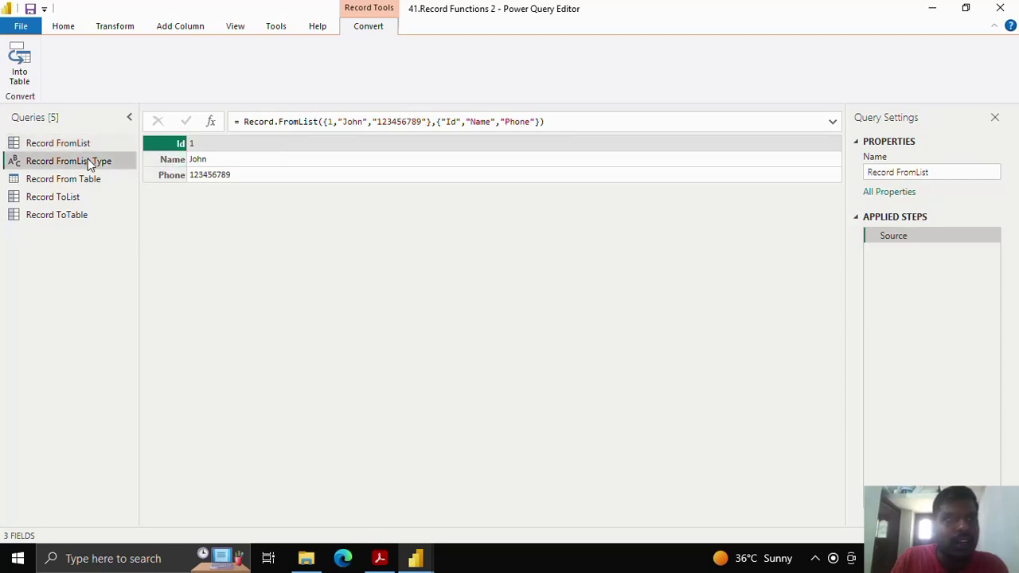
{"action": "left_click", "coordinate": [250, 122]}
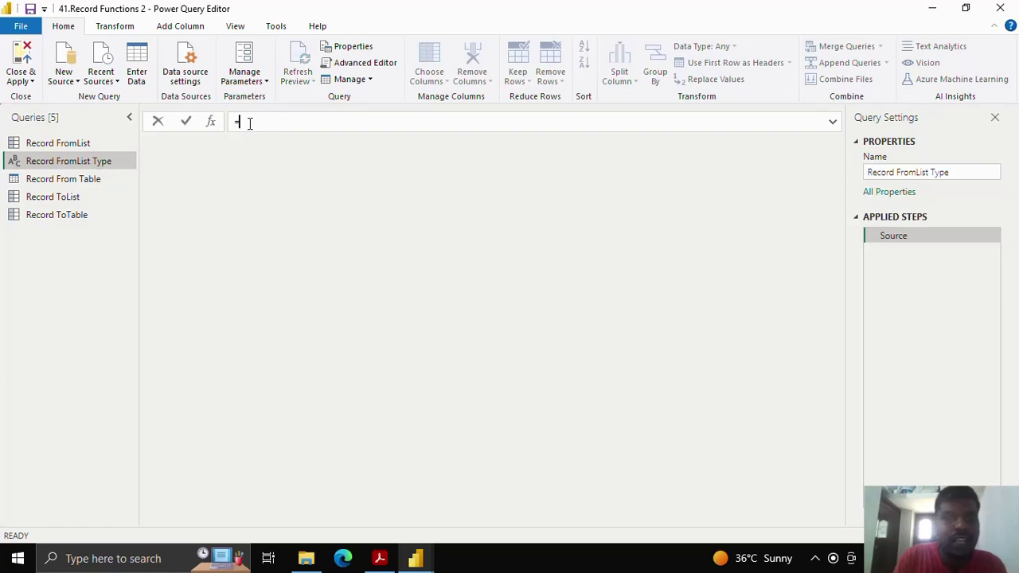
{"action": "type", "text": "Record"}
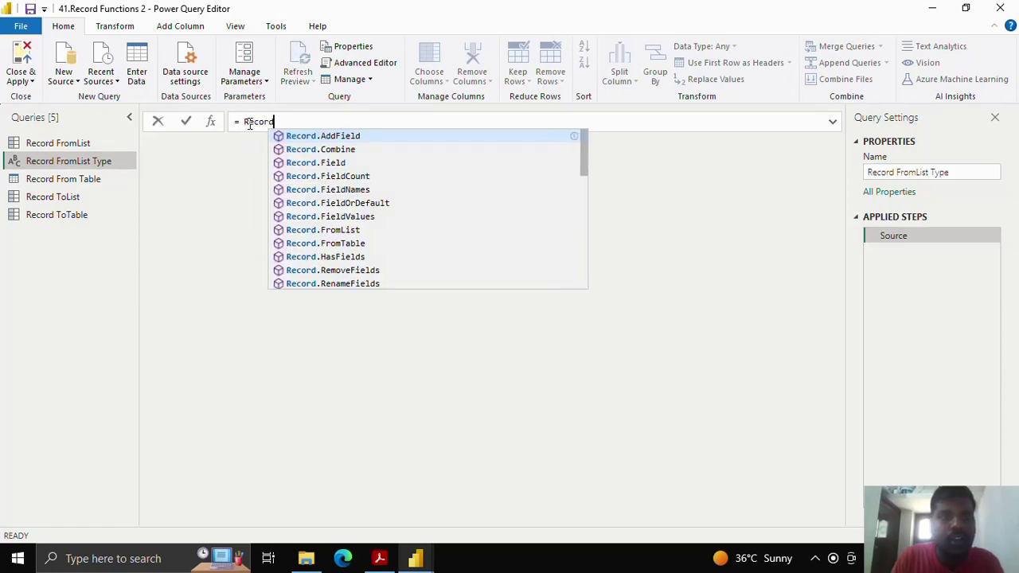
{"action": "type", "text": ".From"}
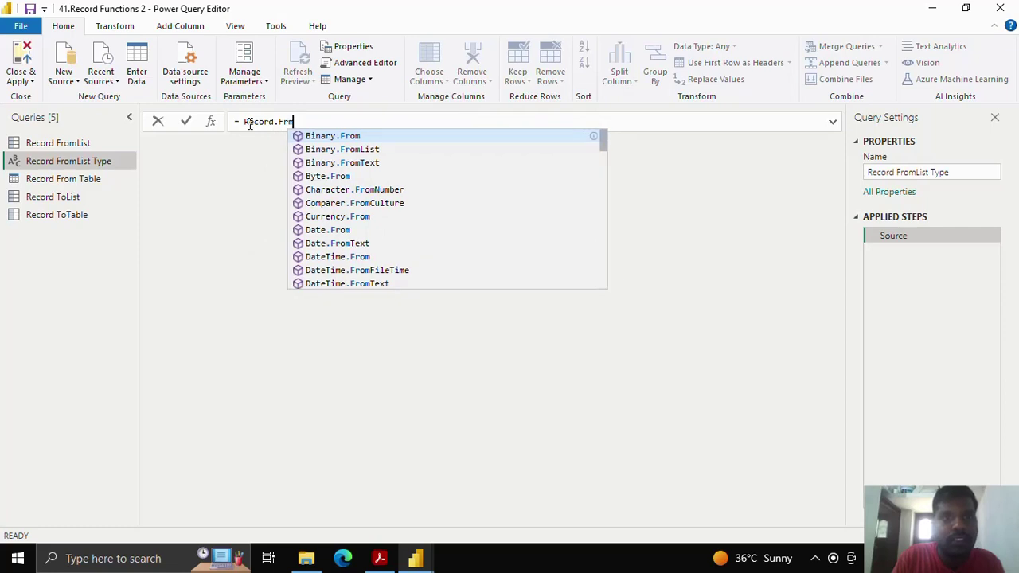
{"action": "type", "text": "List"}
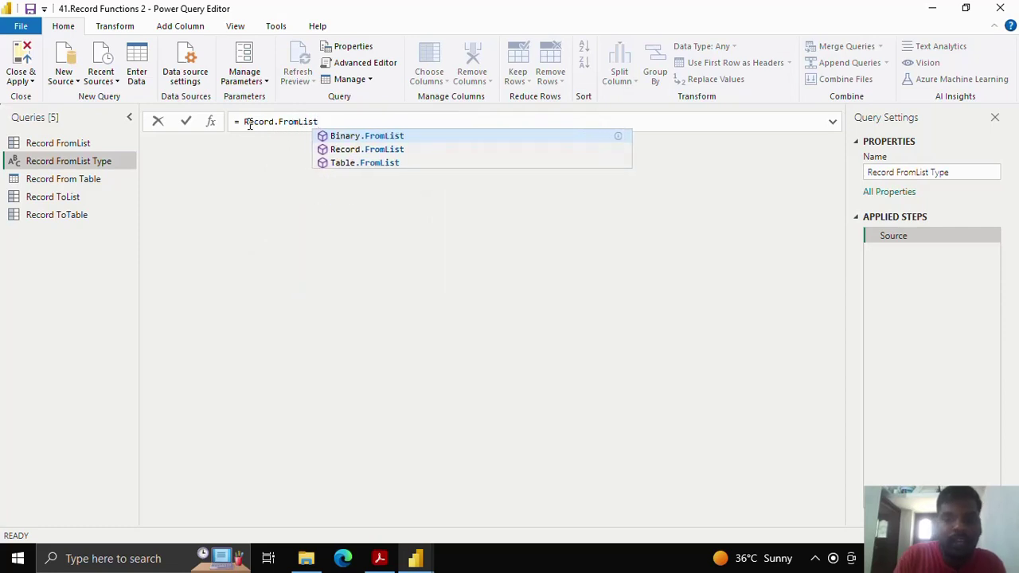
{"action": "type", "text": "({"}
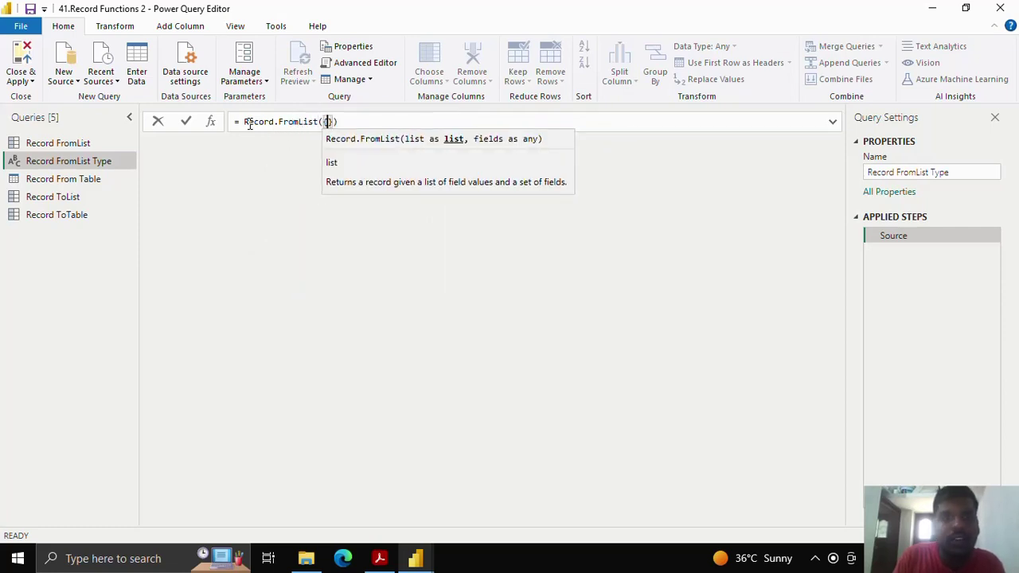
- Enter 1, a person's first name and a phone number, the latter two as text, as the values in the first list
{"action": "type", "text": "1,"}
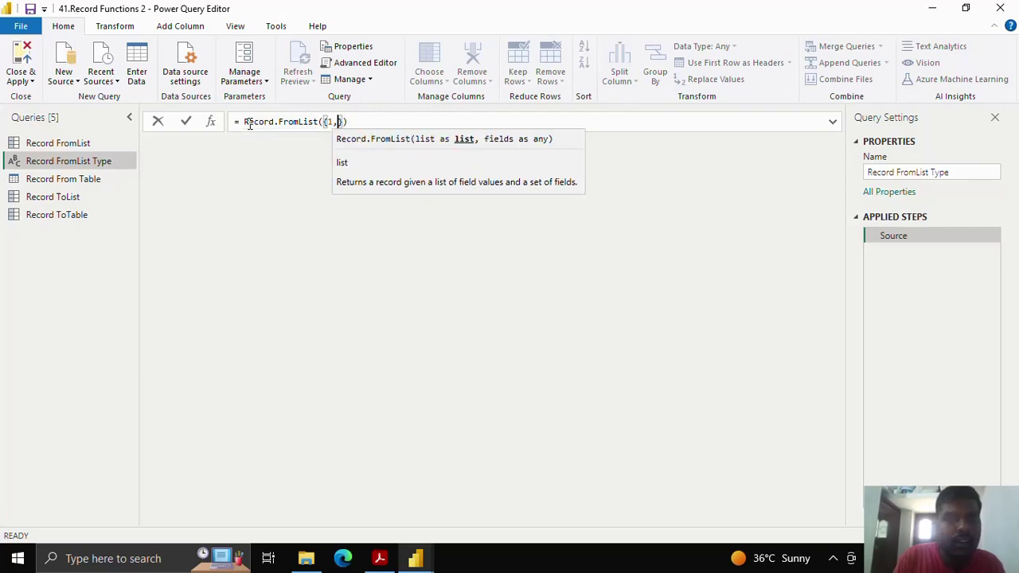
{"action": "type", "text": "\""}
{"action": "type", "text": "John"}
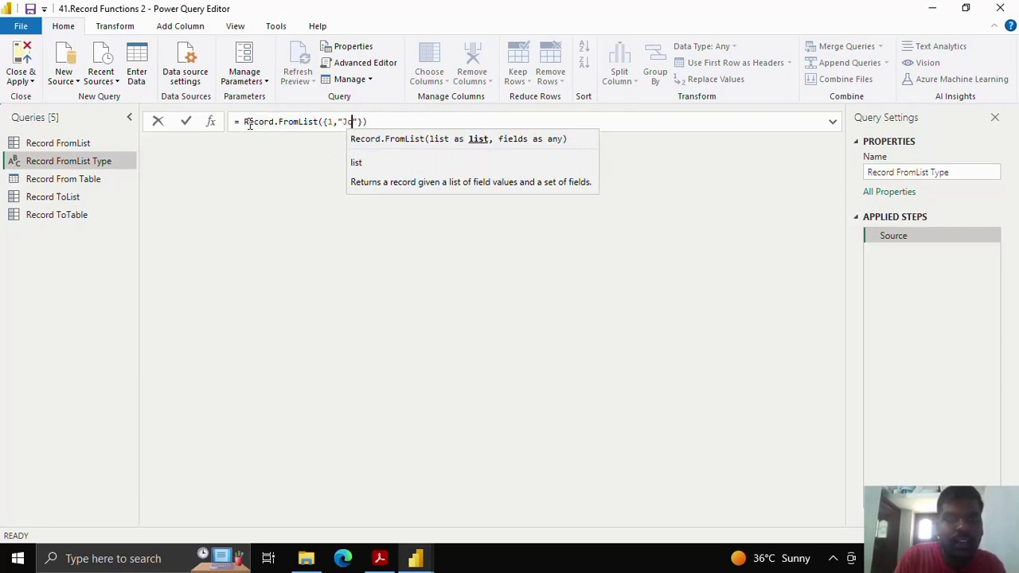
{"action": "type", "text": "\",\"12"}
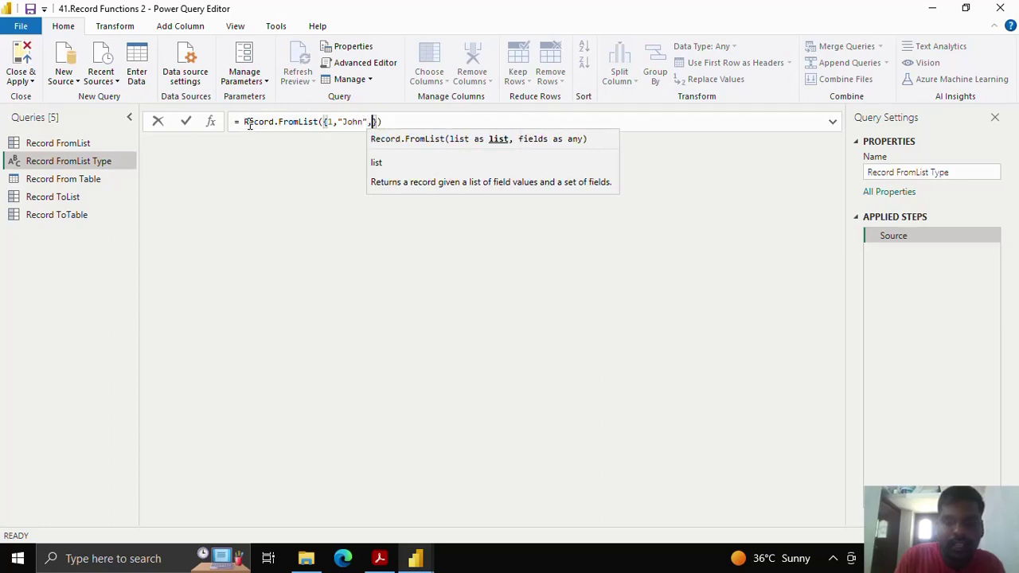
{"action": "type", "text": "345678"}
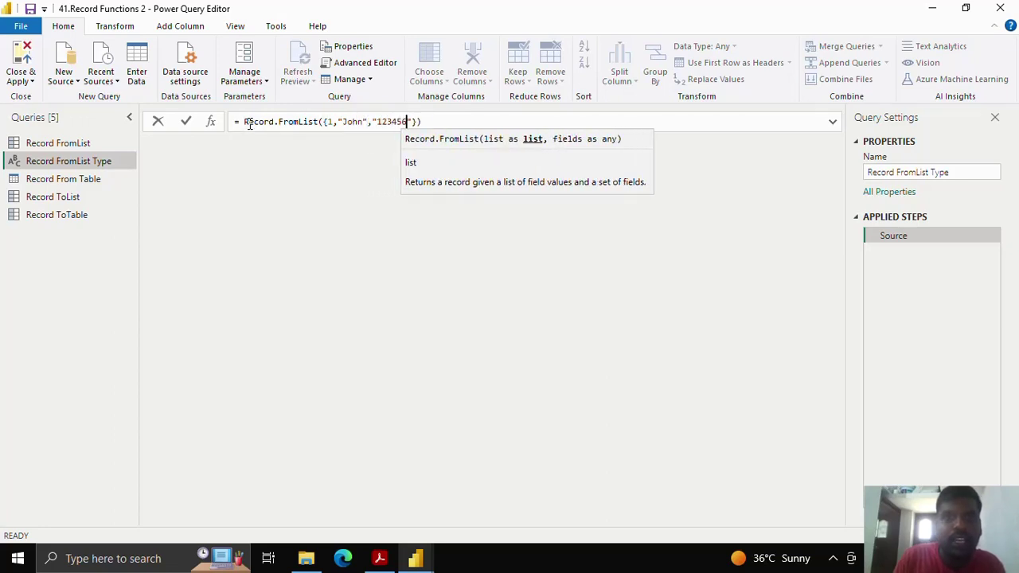
{"action": "type", "text": "\"}"}
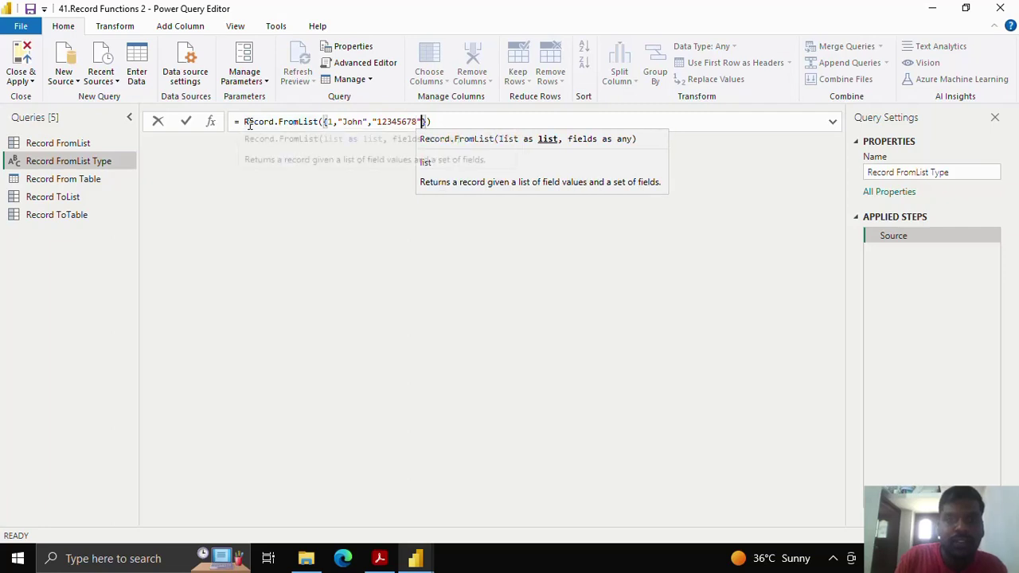
- Start a record type definition as the second argument of Record.FromList, with the field ID = number
{"action": "type", "text": ", "}
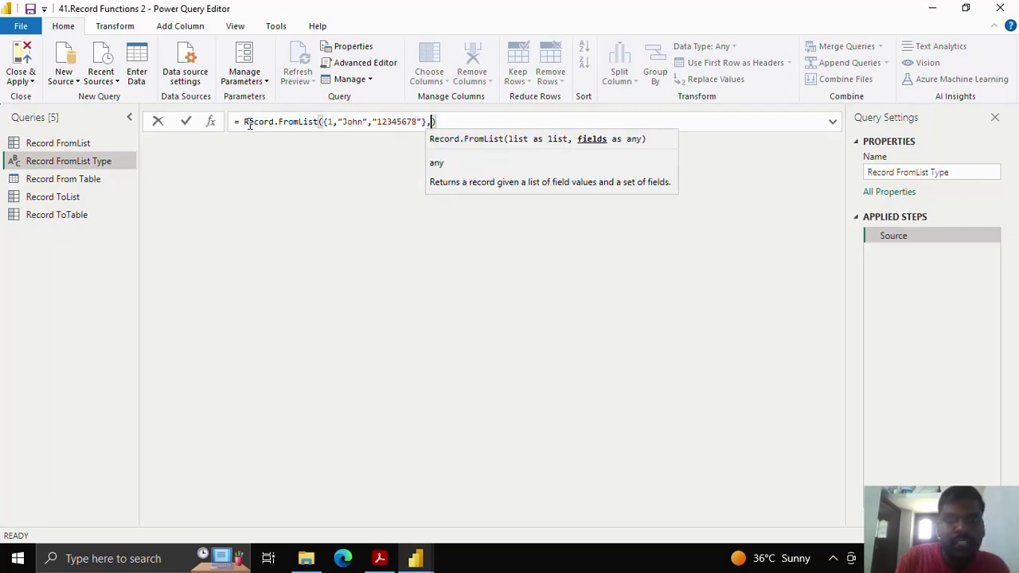
{"action": "type", "text": "type "}
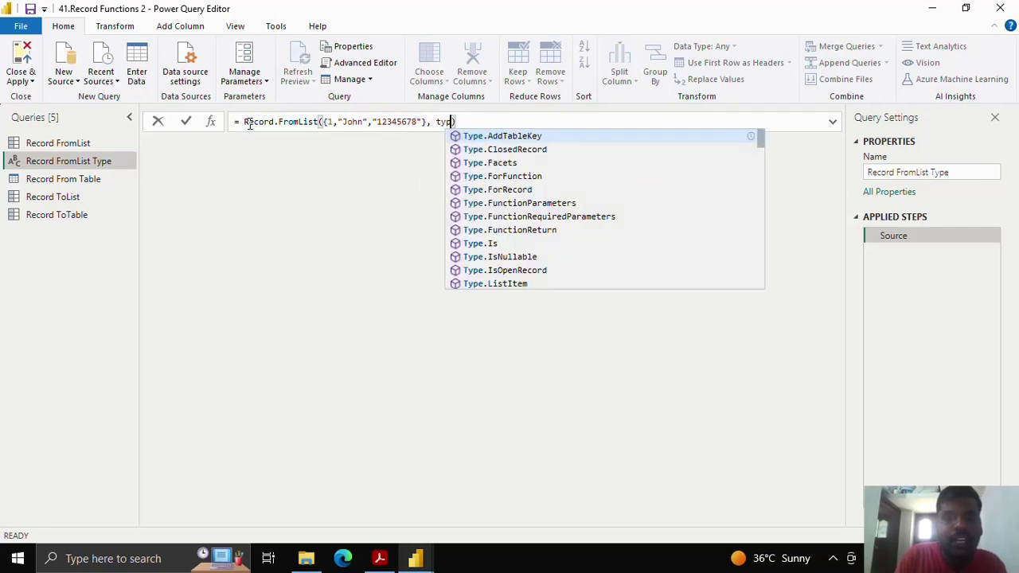
{"action": "type", "text": "["}
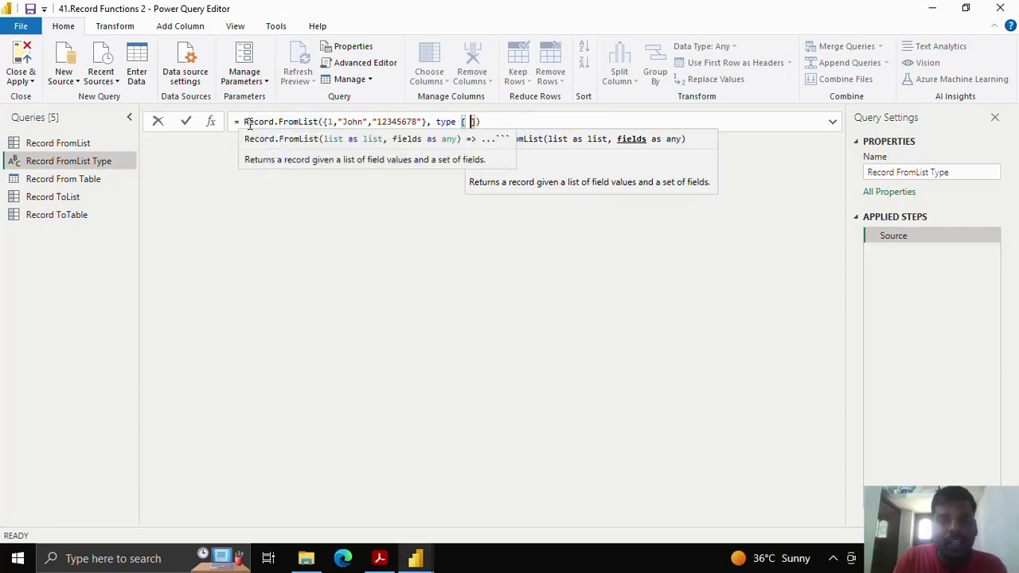
{"action": "key", "text": "BackSpace"}
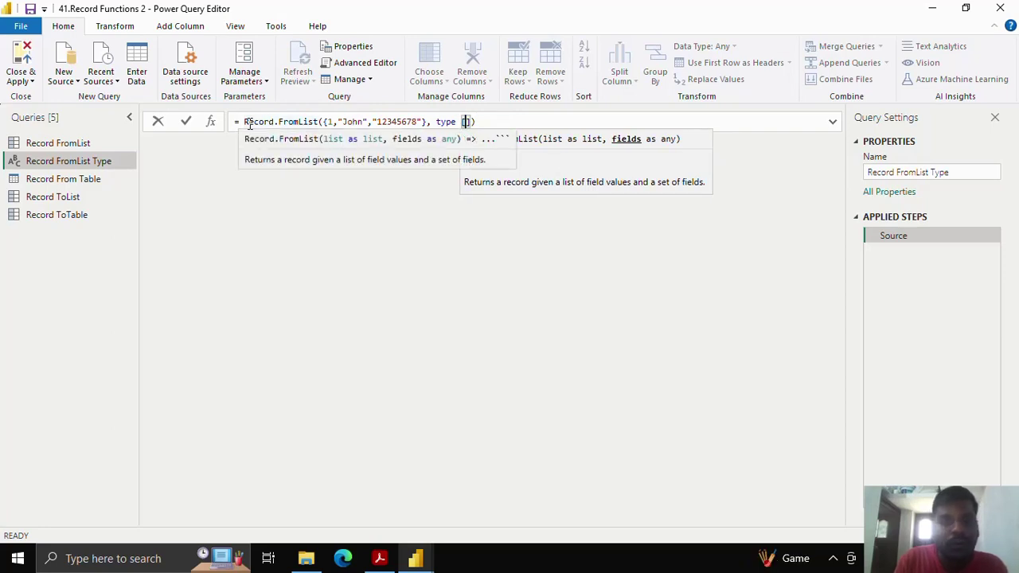
{"action": "type", "text": "ID = "}
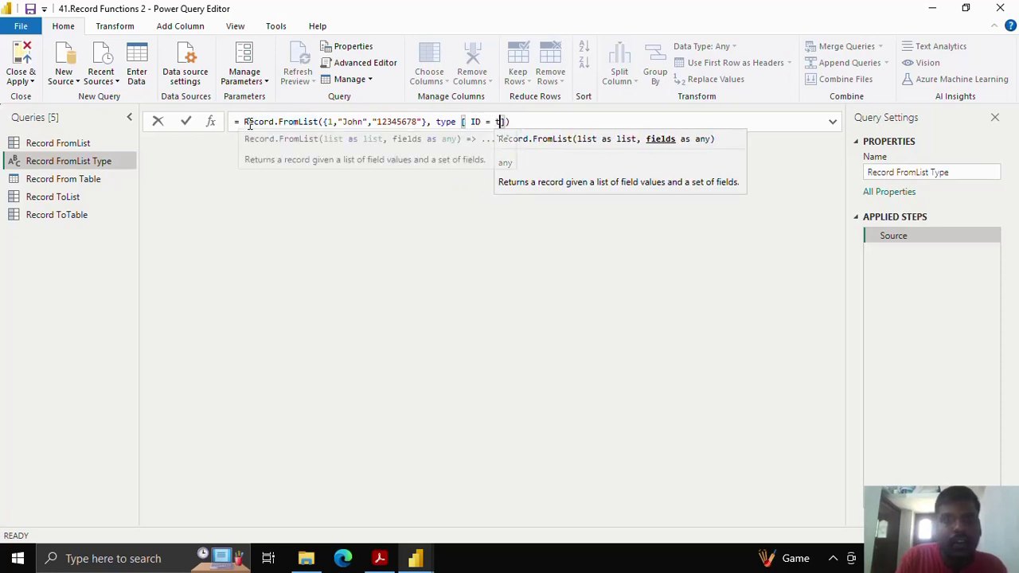
{"action": "type", "text": "number"}
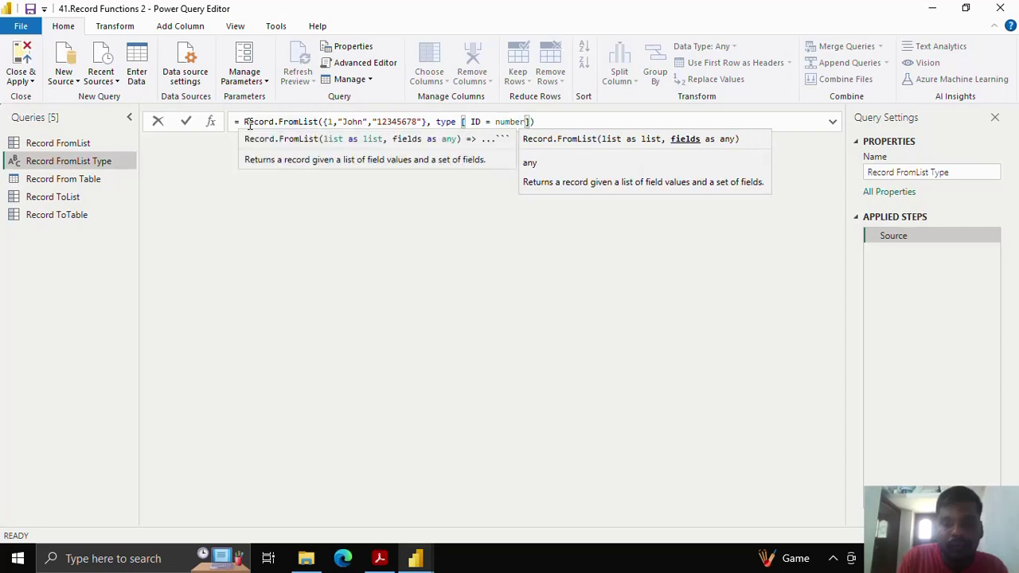
- Complete the type definition with the fields Name = text and Phone = text, and commit the formula
{"action": "type", "text": ", "}
{"action": "type", "text": "Name = "}
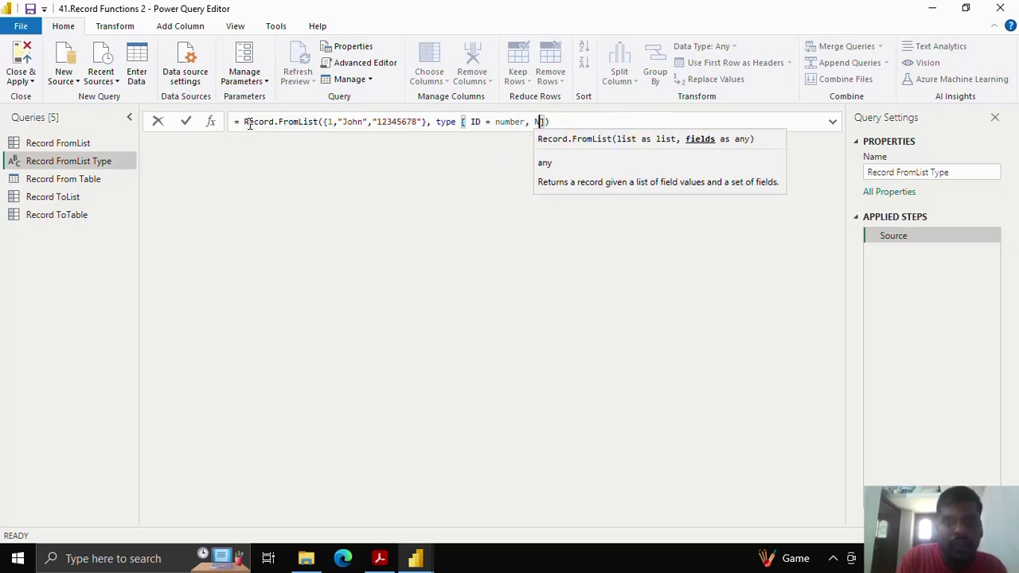
{"action": "type", "text": "text"}
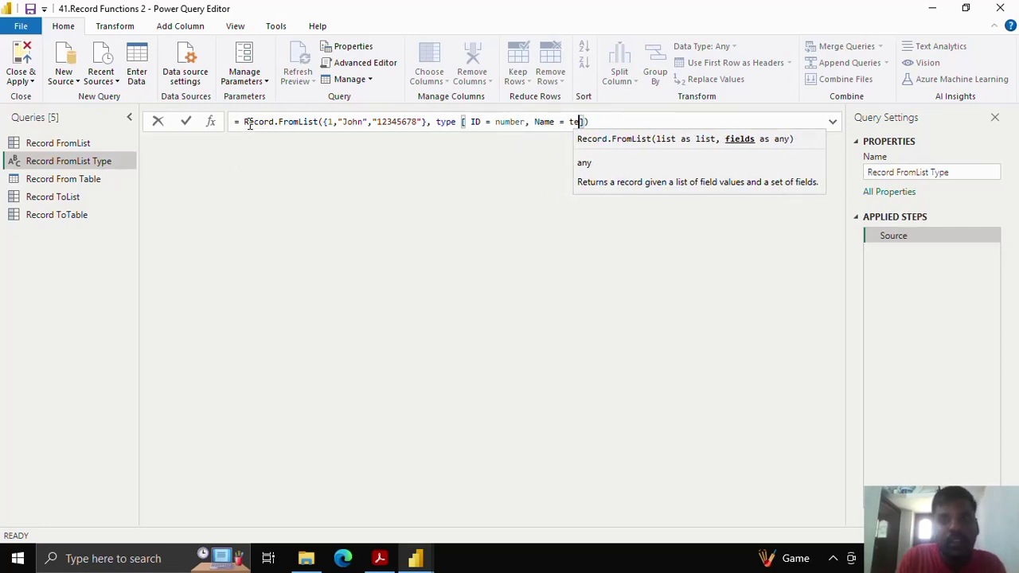
{"action": "type", "text": ", Phone"}
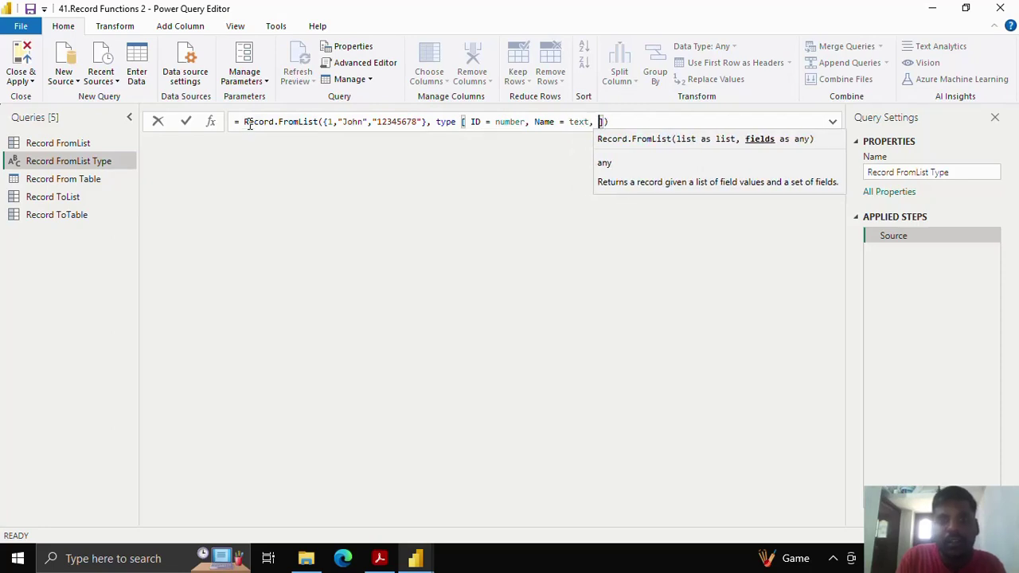
{"action": "type", "text": " = "}
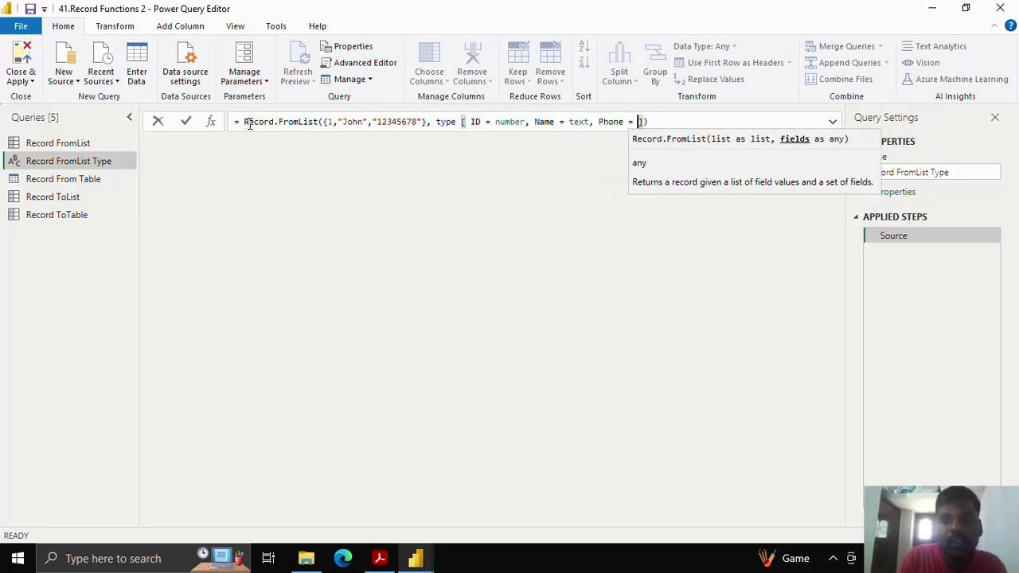
{"action": "type", "text": "text"}
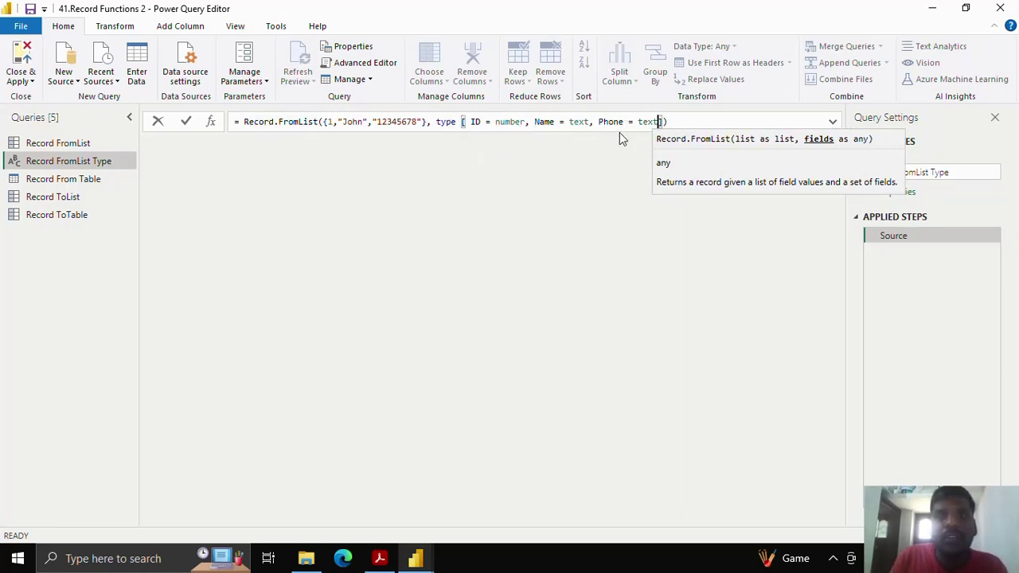
{"action": "double_click", "coordinate": [475, 122]}
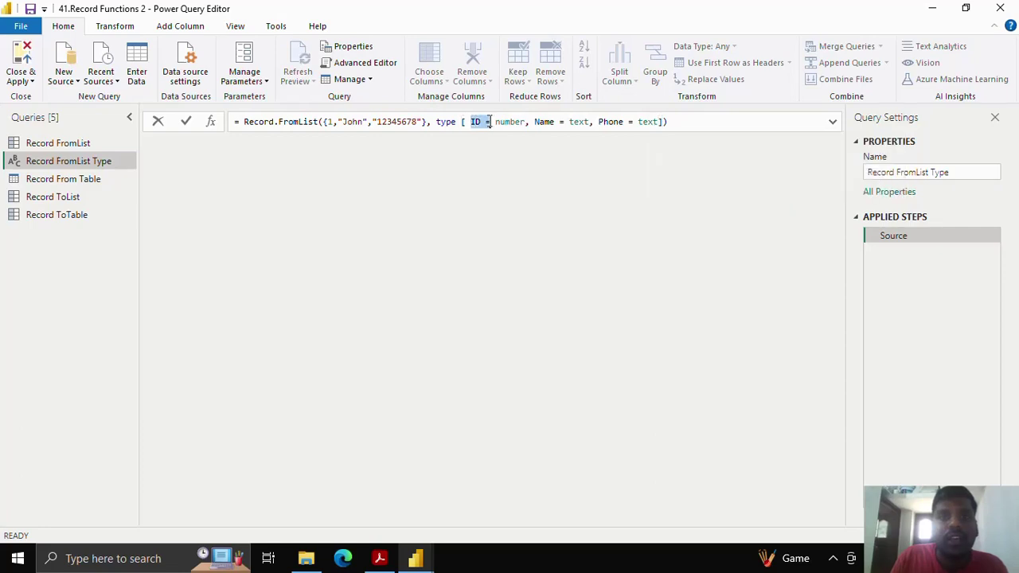
{"action": "left_click", "coordinate": [667, 121]}
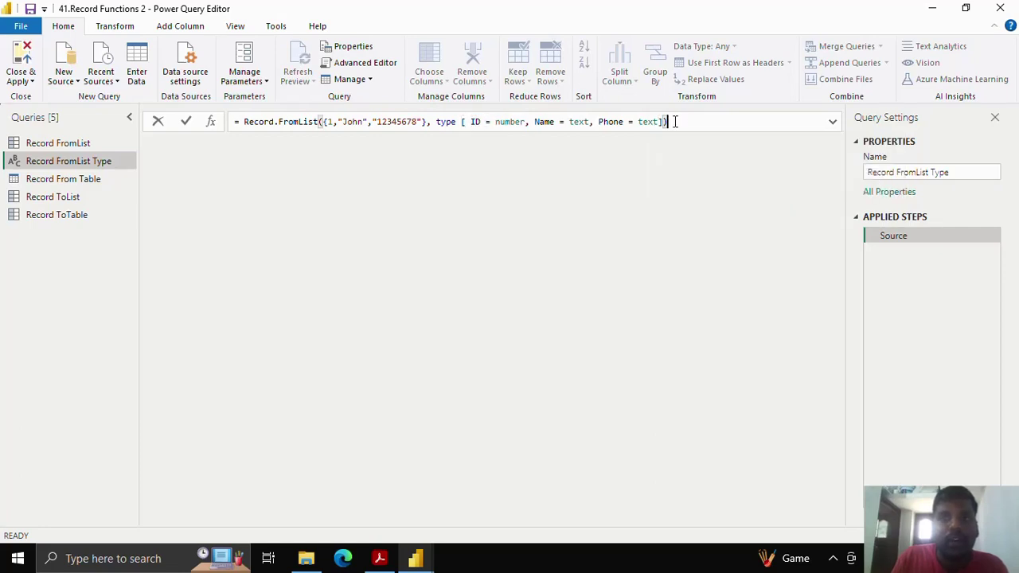
{"action": "left_click", "coordinate": [188, 121]}
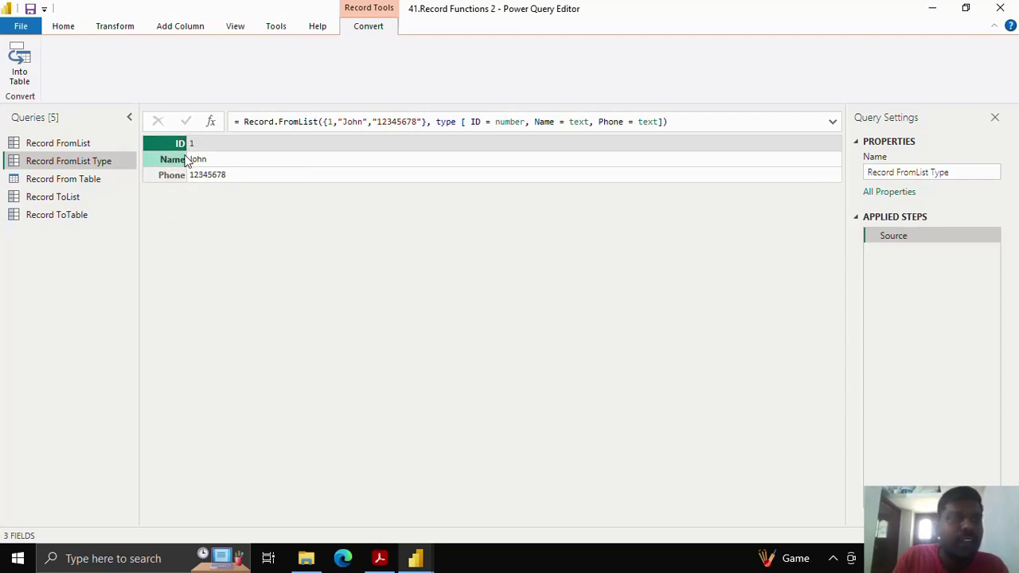
- Open the Record From Table query and add a new custom step after Source
{"action": "key", "text": "Up"}
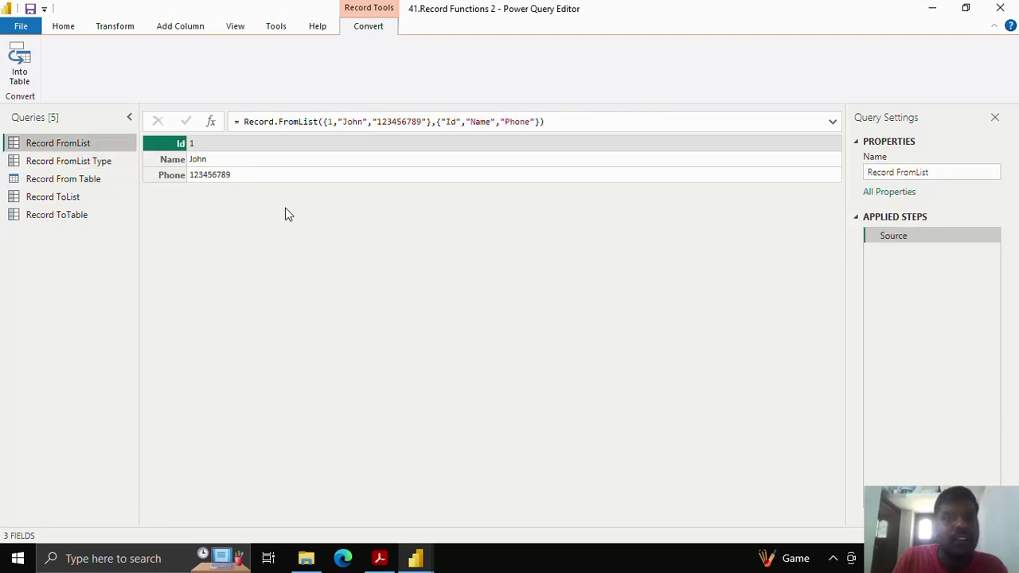
{"action": "left_click", "coordinate": [111, 178]}
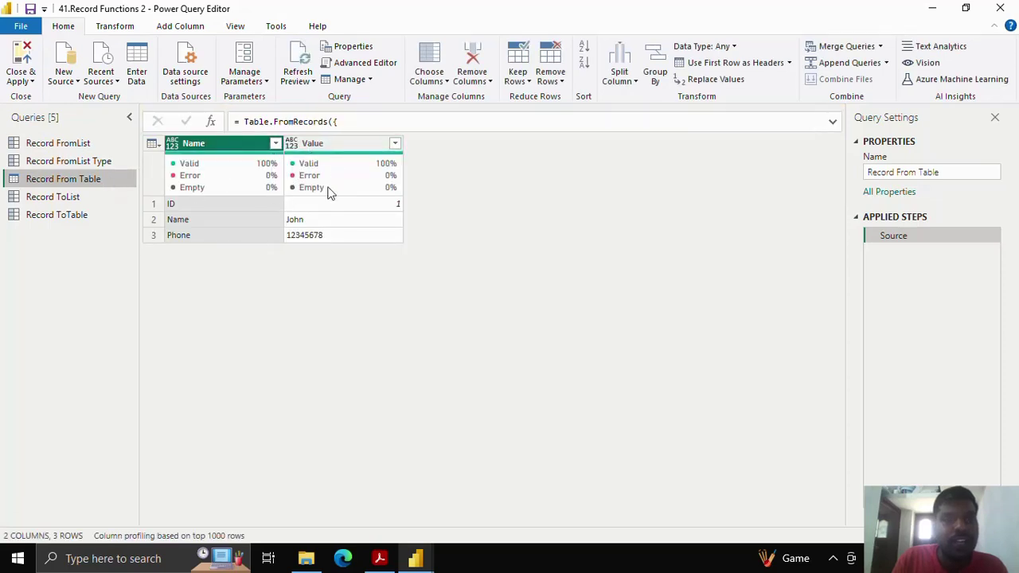
{"action": "left_click", "coordinate": [211, 124]}
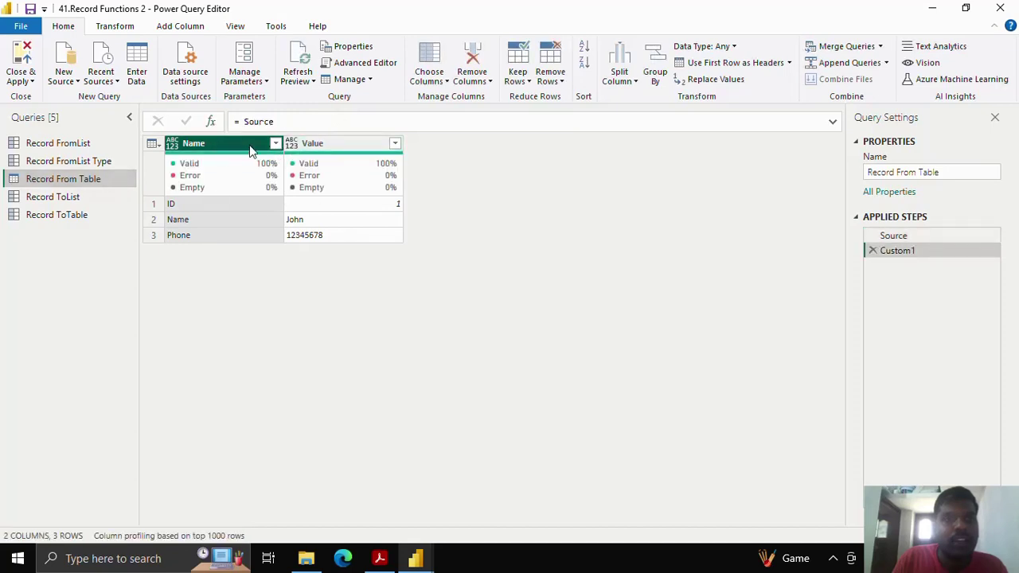
- Replace the new step's formula with Record.FromTable(Source) and commit it
{"action": "double_click", "coordinate": [287, 126]}
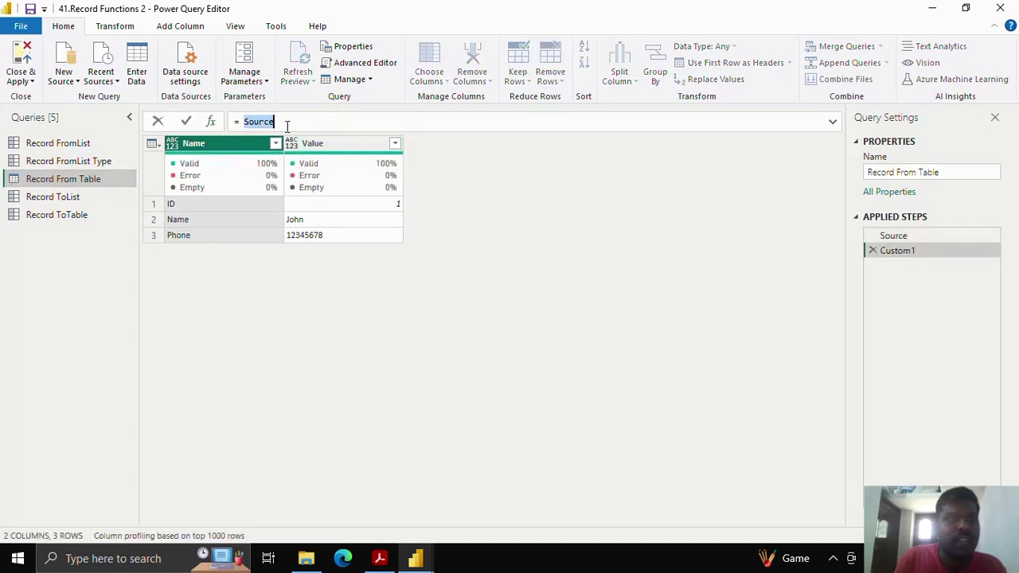
{"action": "type", "text": "Record."}
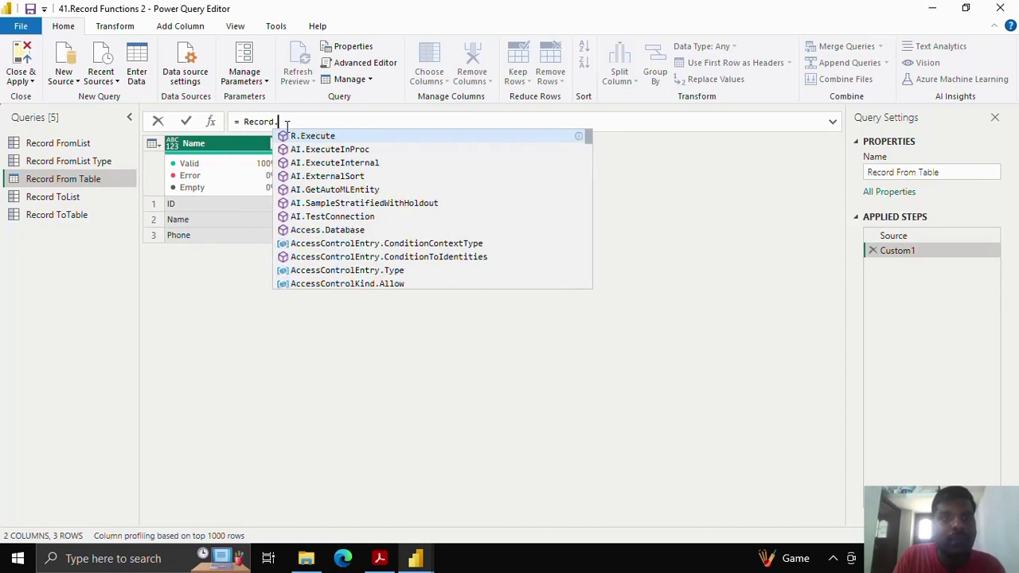
{"action": "type", "text": "FromT"}
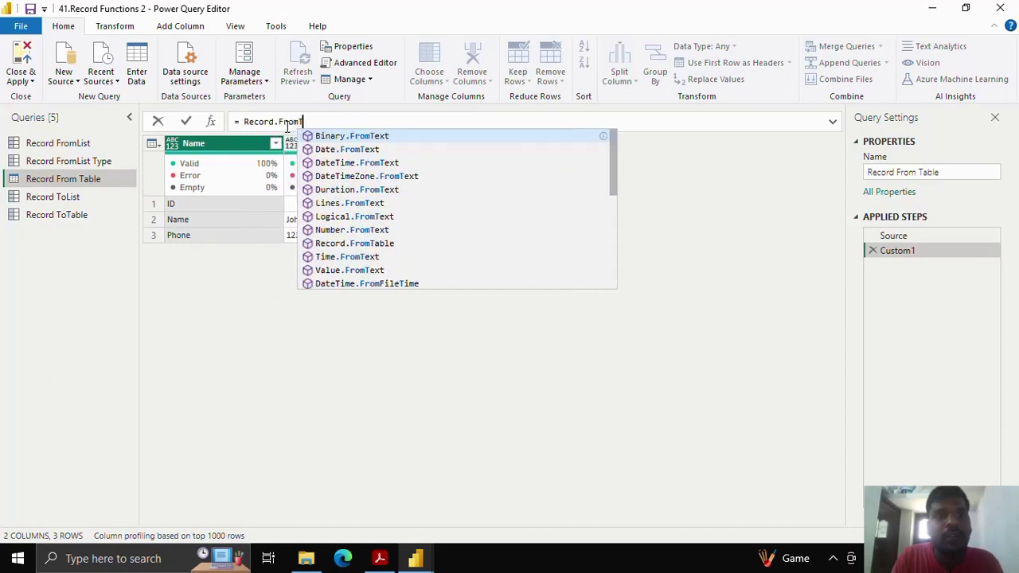
{"action": "type", "text": "able("}
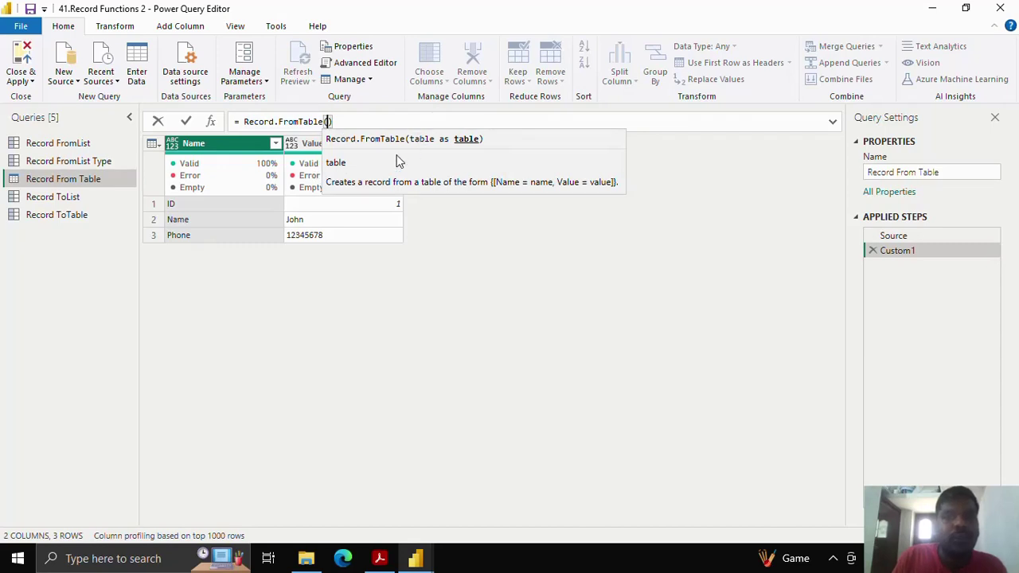
{"action": "type", "text": "Sour"}
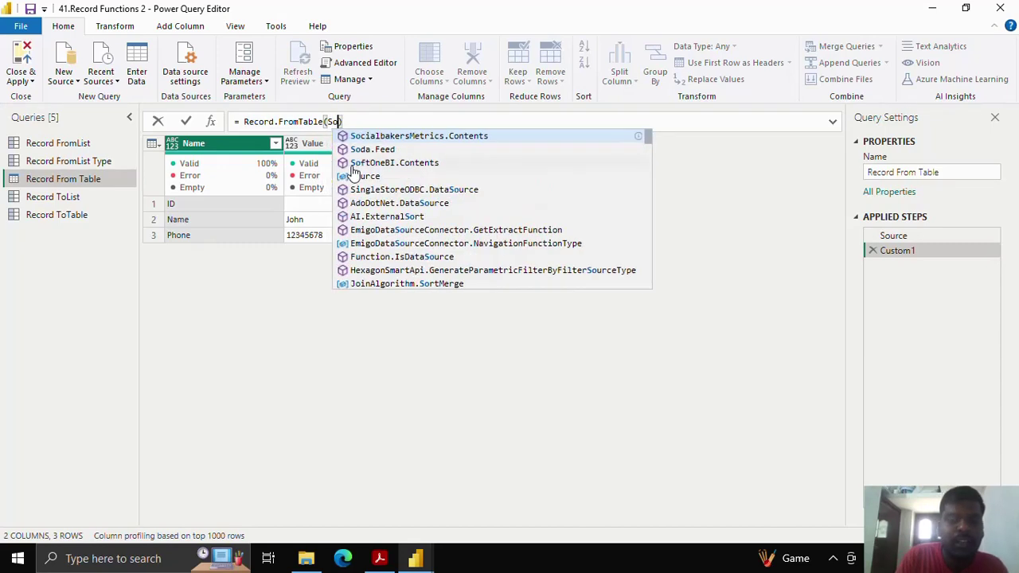
{"action": "type", "text": "ce"}
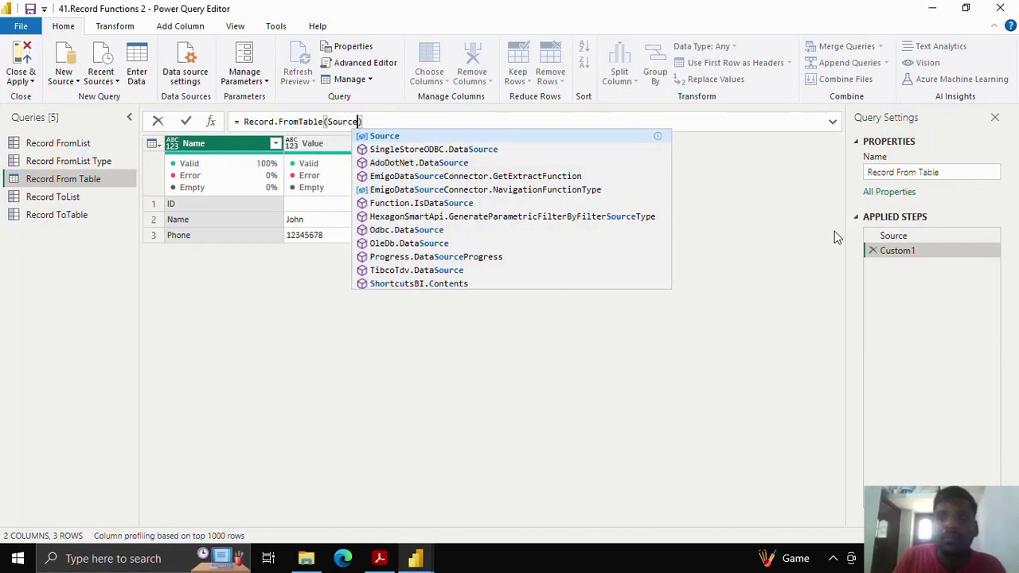
{"action": "left_click", "coordinate": [186, 122]}
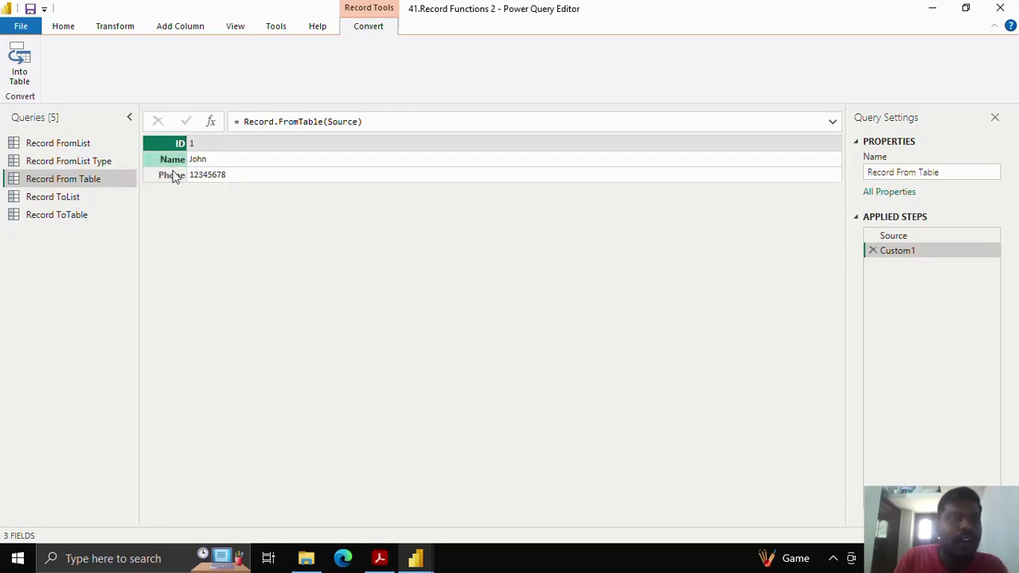
- Open the Record ToList query, review its source record formula and add a new custom step after Source
{"action": "left_click", "coordinate": [123, 196]}
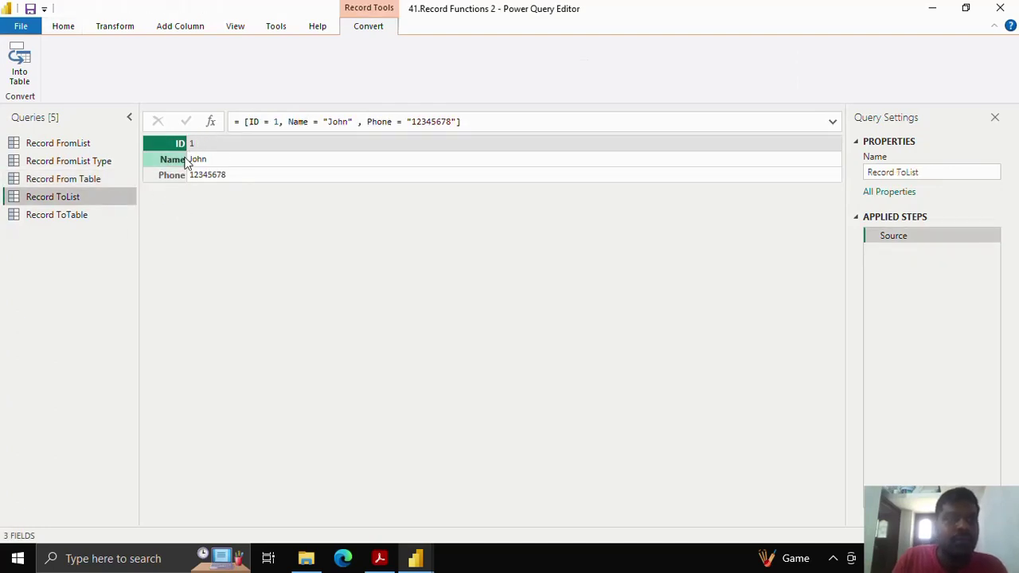
{"action": "left_click", "coordinate": [245, 122]}
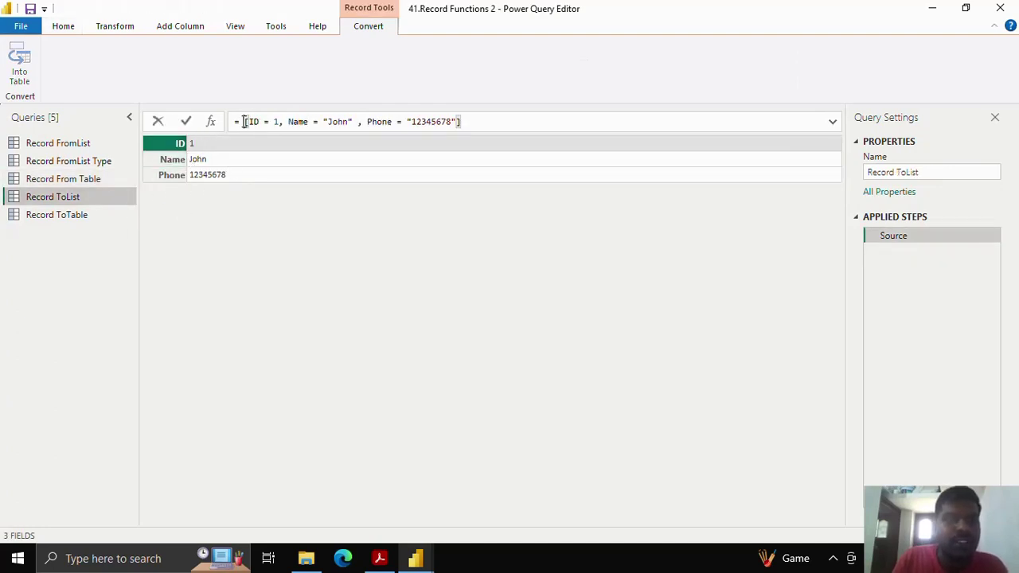
{"action": "left_click_drag", "start_coordinate": [245, 121], "coordinate": [470, 144]}
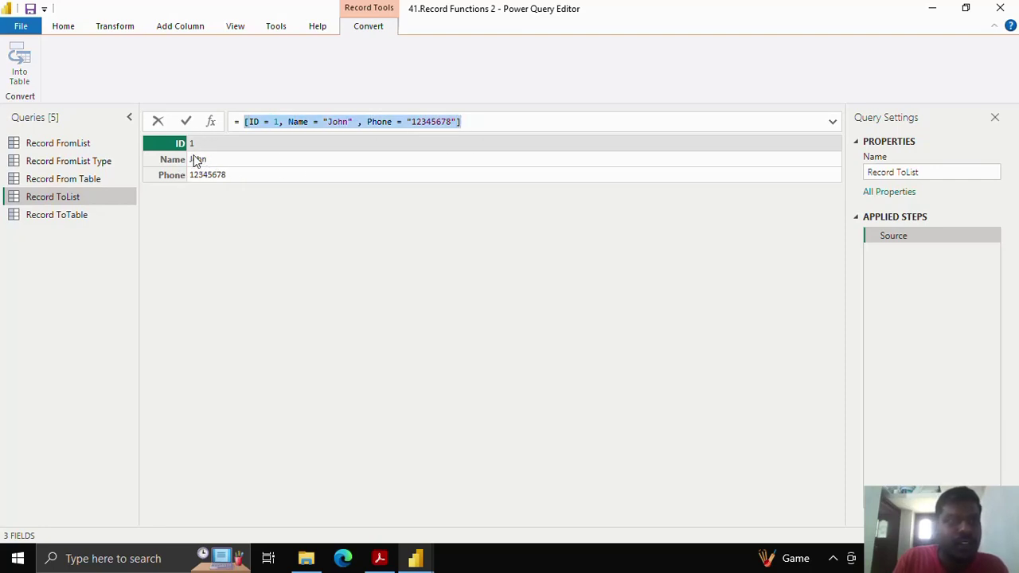
{"action": "key", "text": "Escape"}
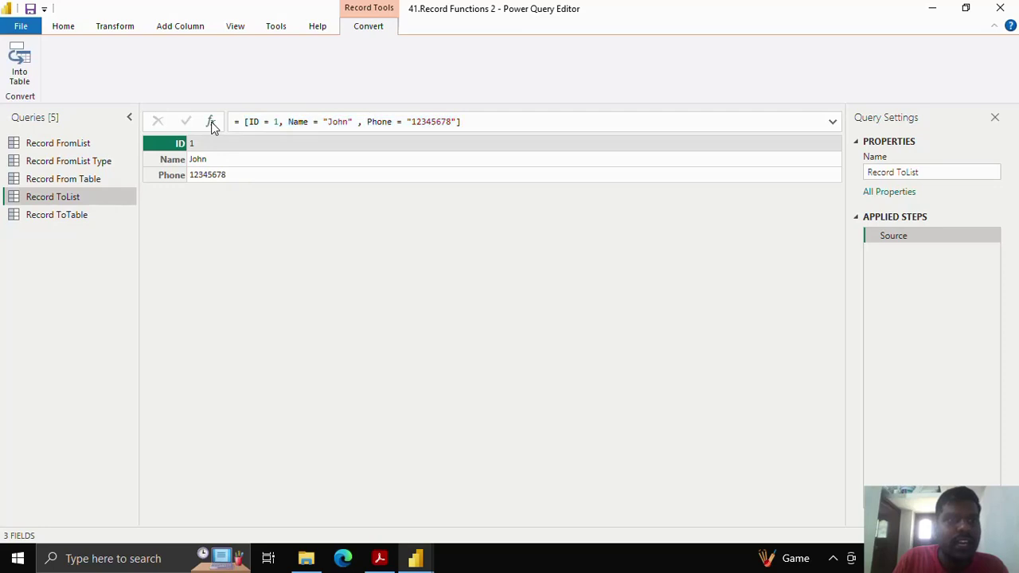
{"action": "left_click", "coordinate": [211, 122]}
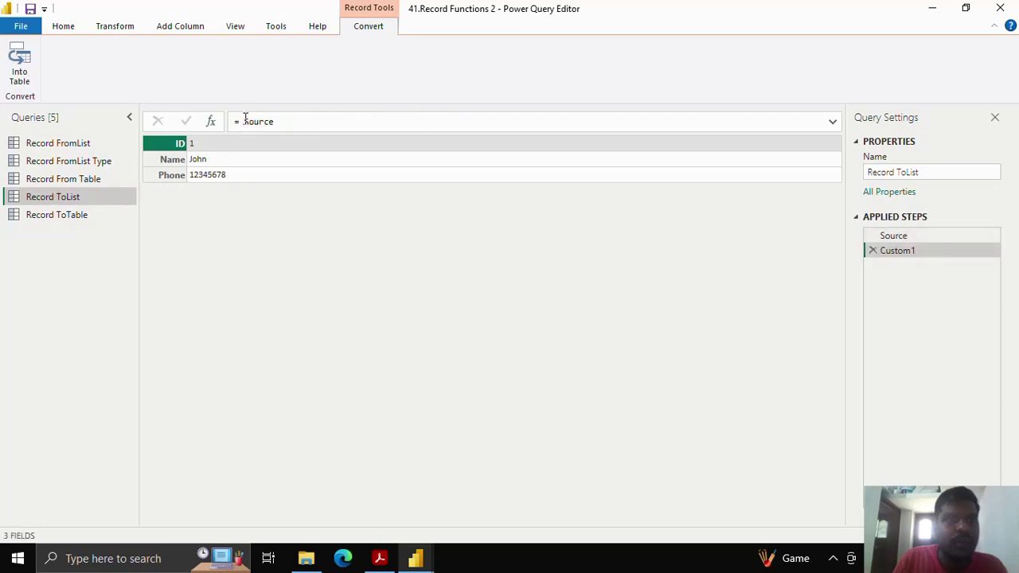
- Replace the new step's formula with Record.ToList(Source), commit it and narrow the resulting List column
{"action": "left_click_drag", "start_coordinate": [243, 121], "coordinate": [294, 119]}
{"action": "type", "text": "Rec"}
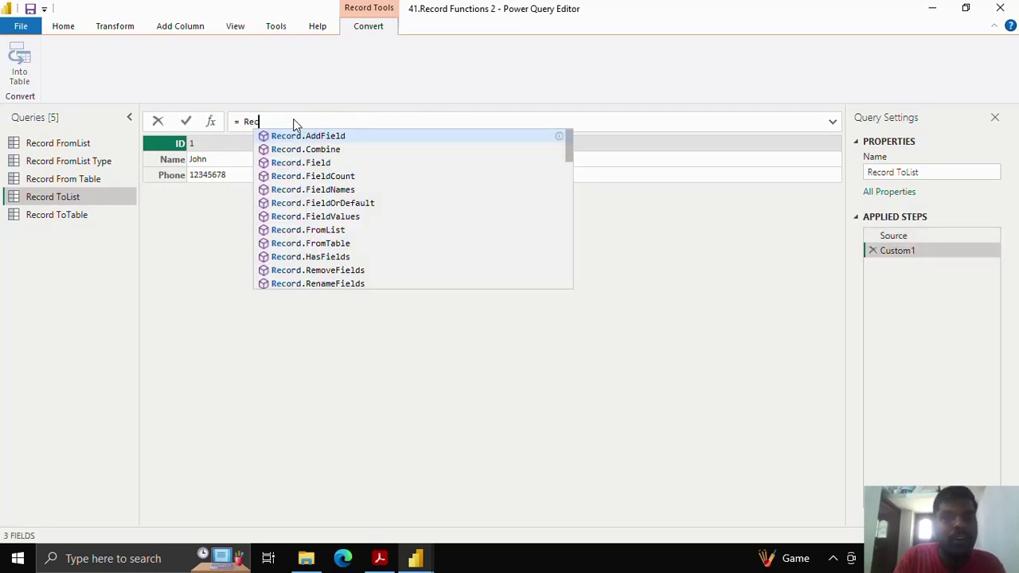
{"action": "type", "text": "ord.ToL"}
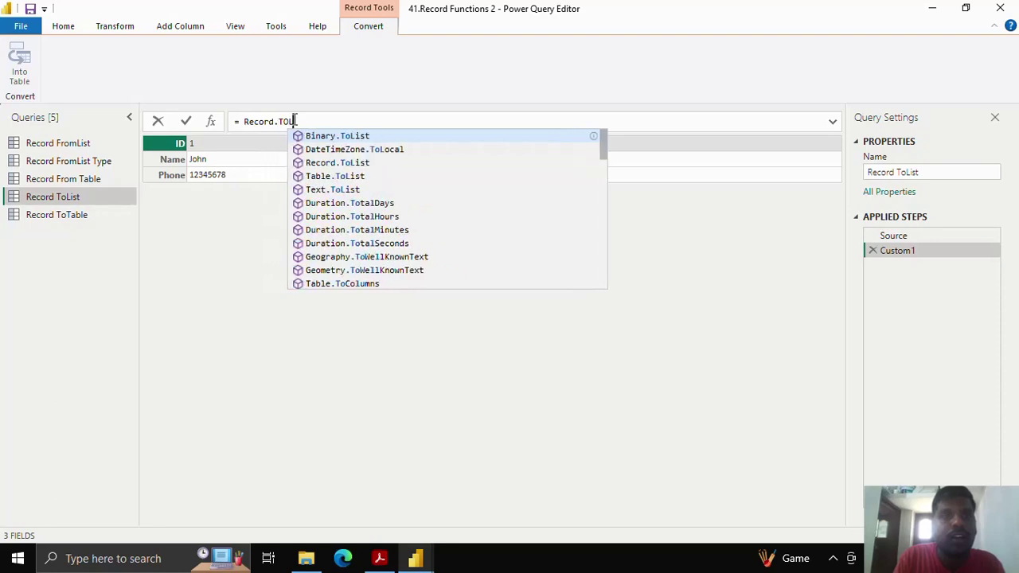
{"action": "key", "text": "BackSpace"}
{"action": "key", "text": "BackSpace"}
{"action": "key", "text": "BackSpace"}
{"action": "type", "text": "ToList"}
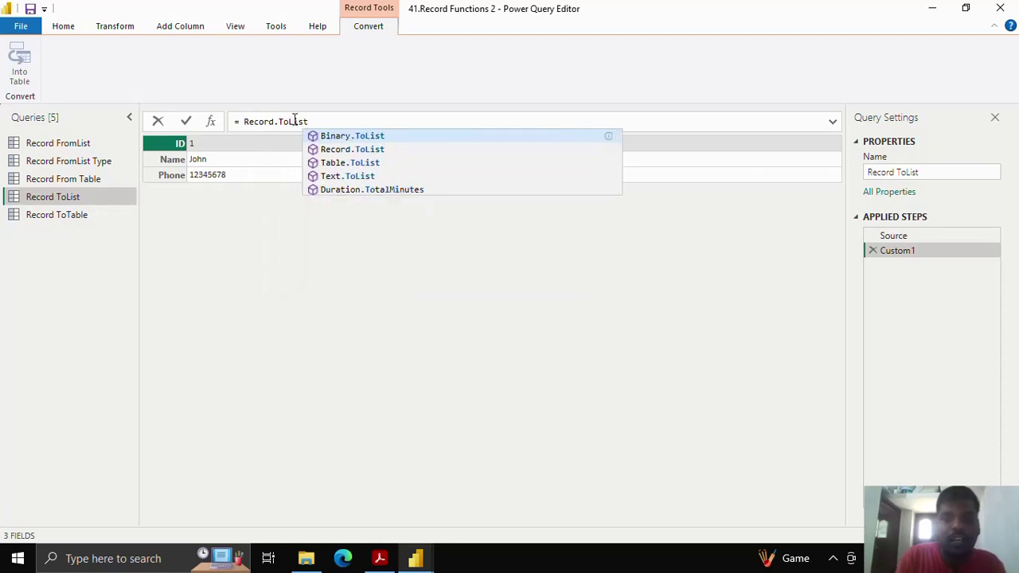
{"action": "type", "text": "(Source"}
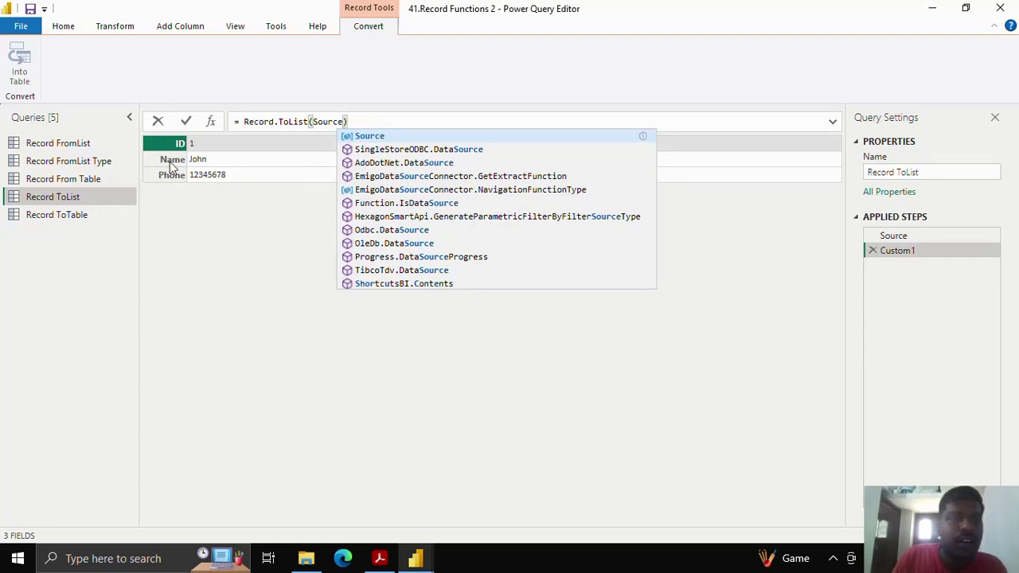
{"action": "left_click", "coordinate": [185, 121]}
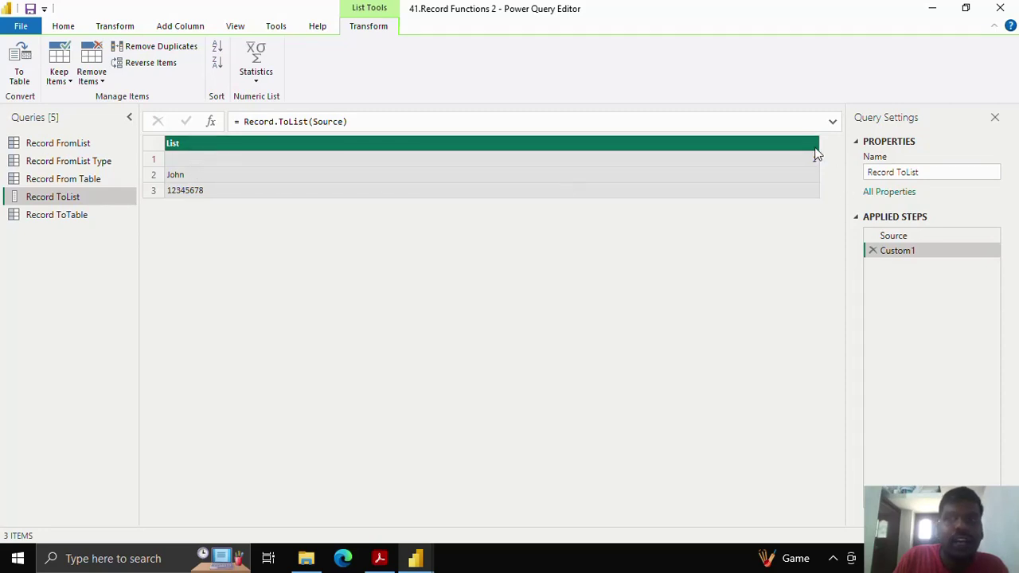
{"action": "left_click_drag", "start_coordinate": [817, 158], "coordinate": [246, 165]}
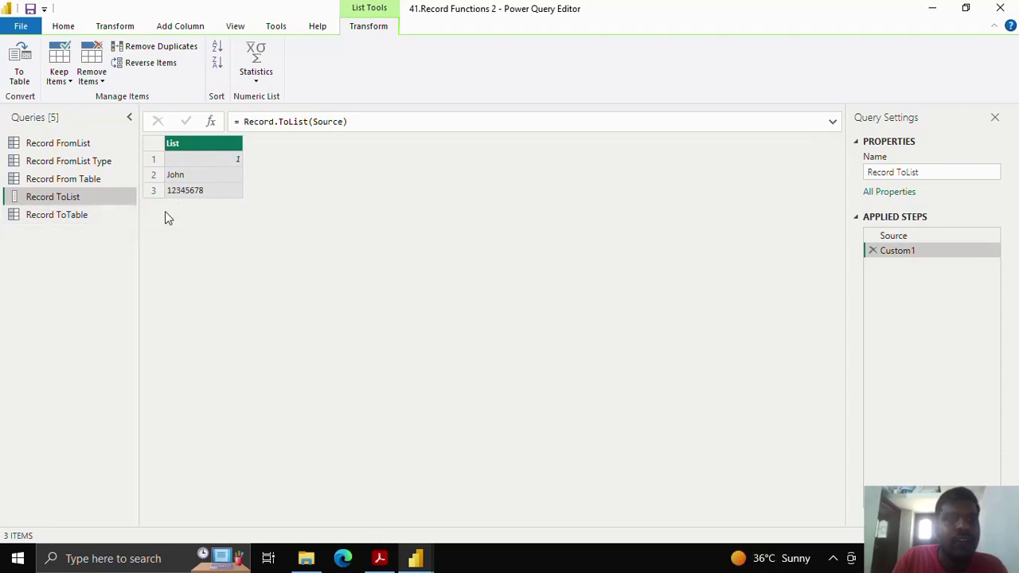
- In the Record ToTable query, add a custom step after Source with the formula Record.ToTable(Source) and commit it
{"action": "left_click", "coordinate": [119, 212]}
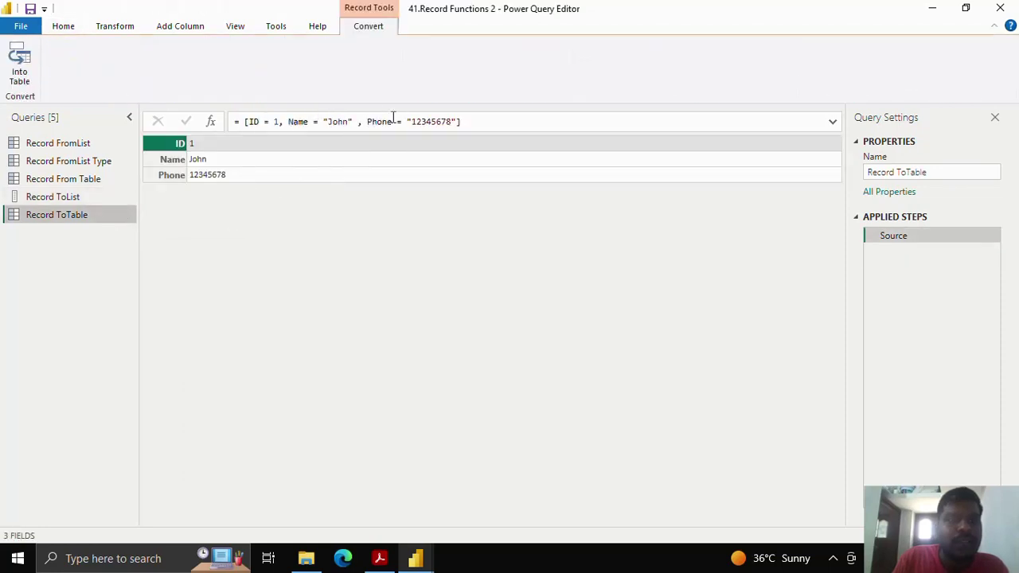
{"action": "left_click", "coordinate": [211, 122]}
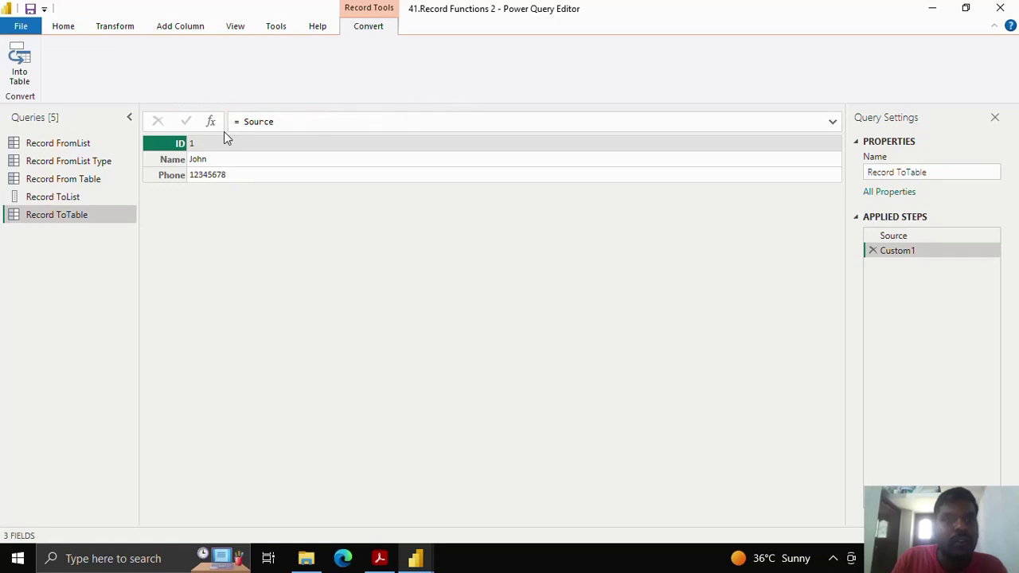
{"action": "left_click", "coordinate": [243, 121]}
{"action": "left_click_drag", "start_coordinate": [243, 121], "coordinate": [287, 119]}
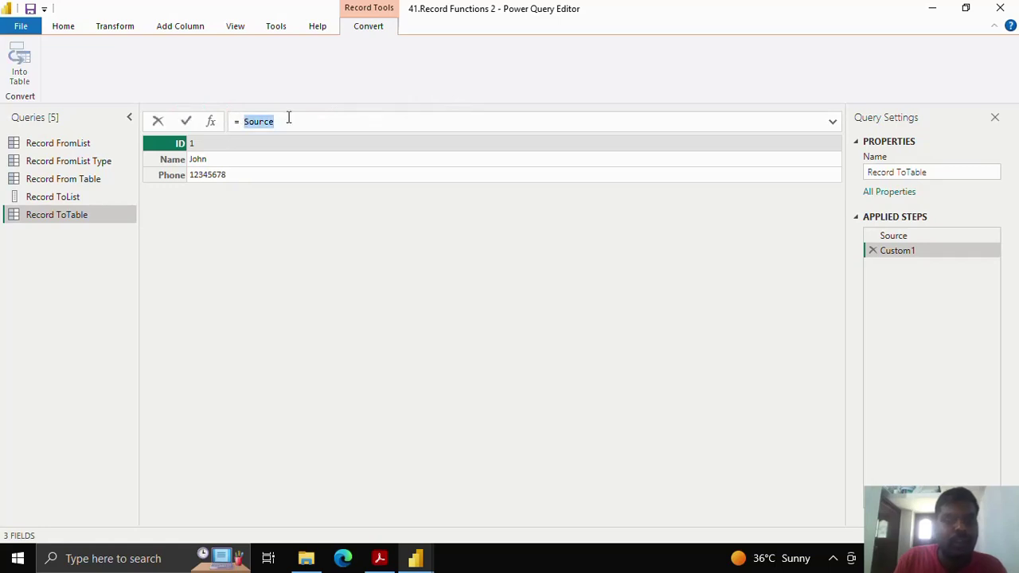
{"action": "type", "text": "Record."}
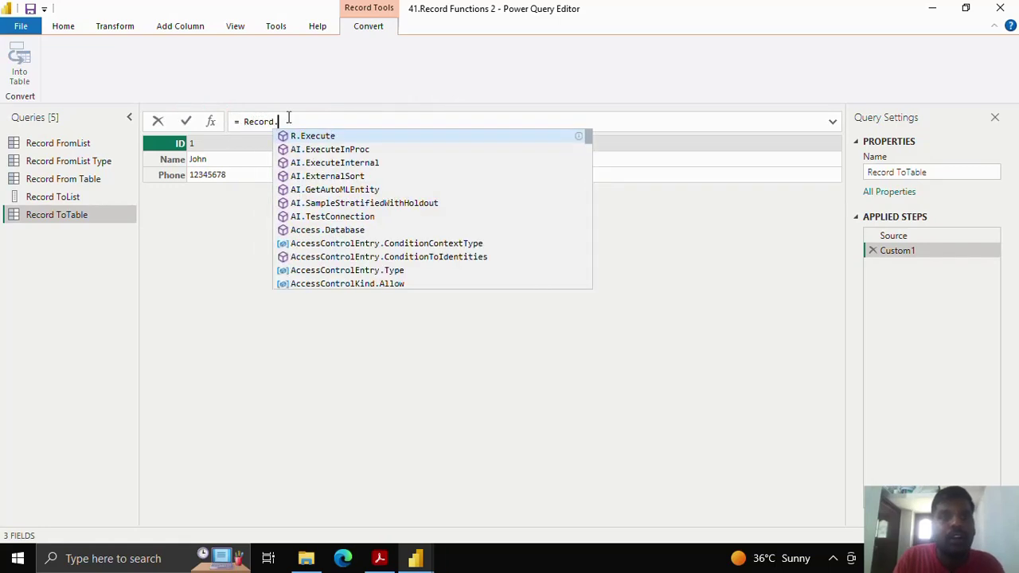
{"action": "type", "text": "ToTab"}
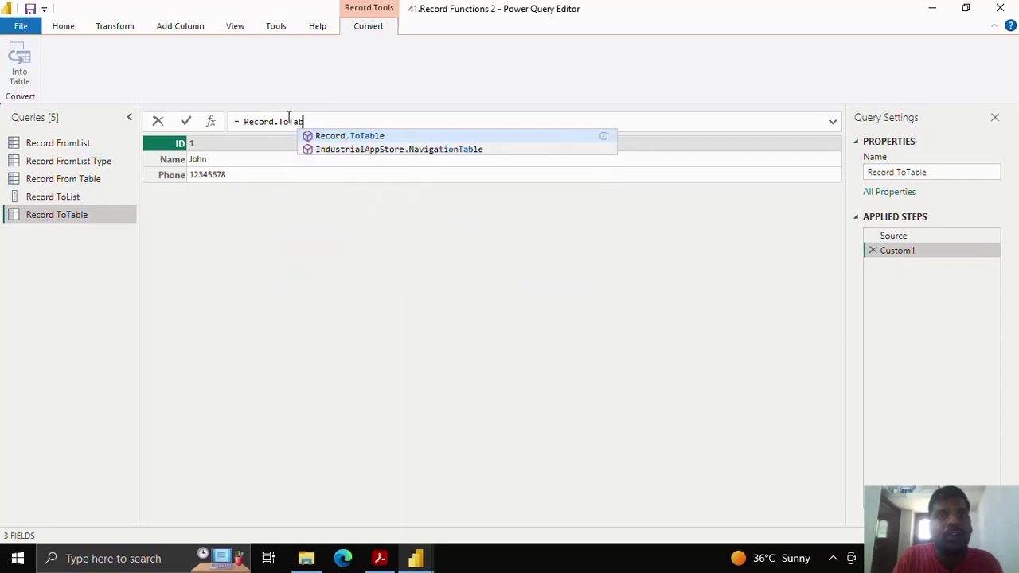
{"action": "type", "text": "le("}
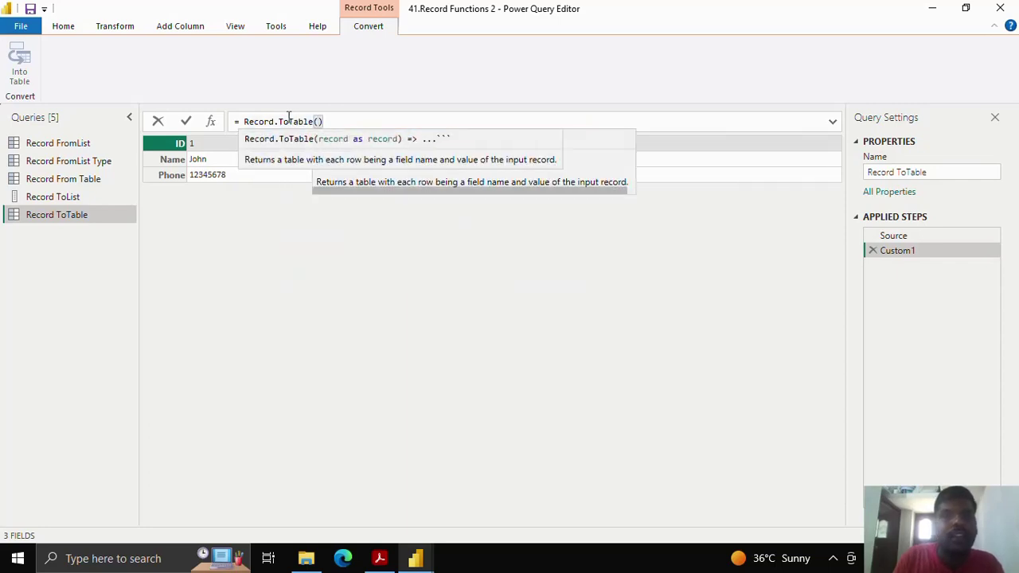
{"action": "type", "text": "Sourc"}
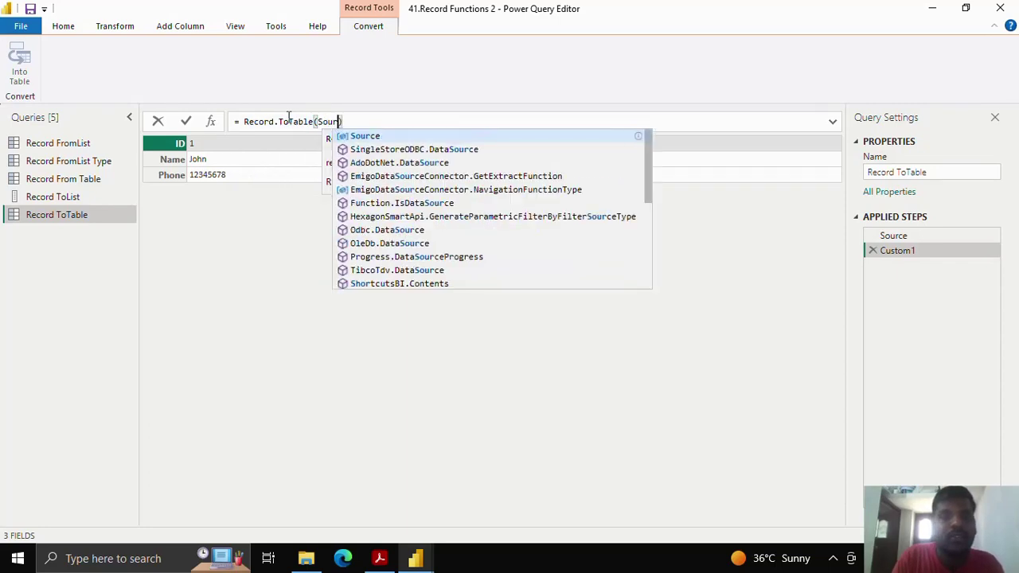
{"action": "type", "text": "e"}
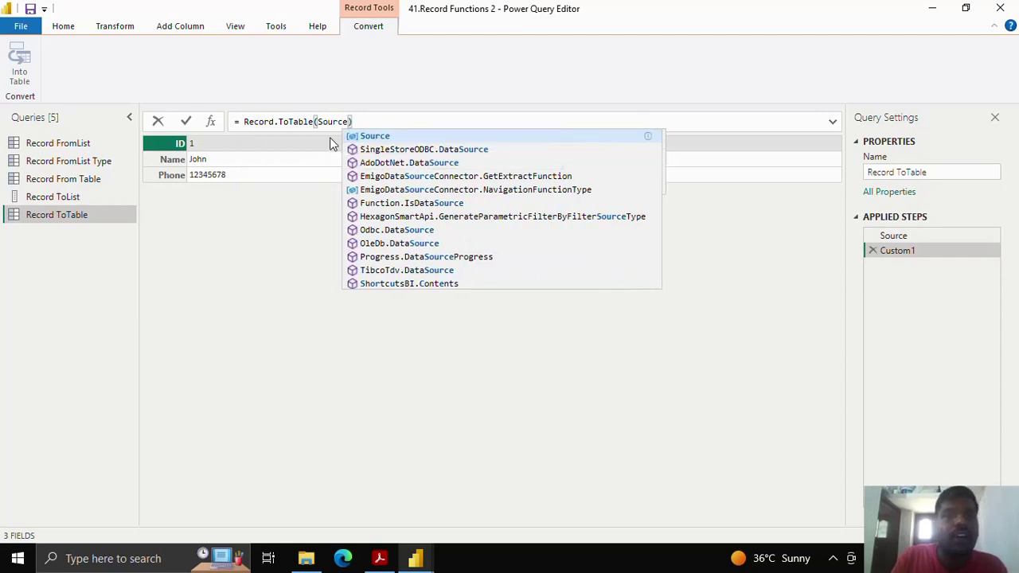
{"action": "key", "text": "Escape"}
{"action": "left_click", "coordinate": [186, 121]}
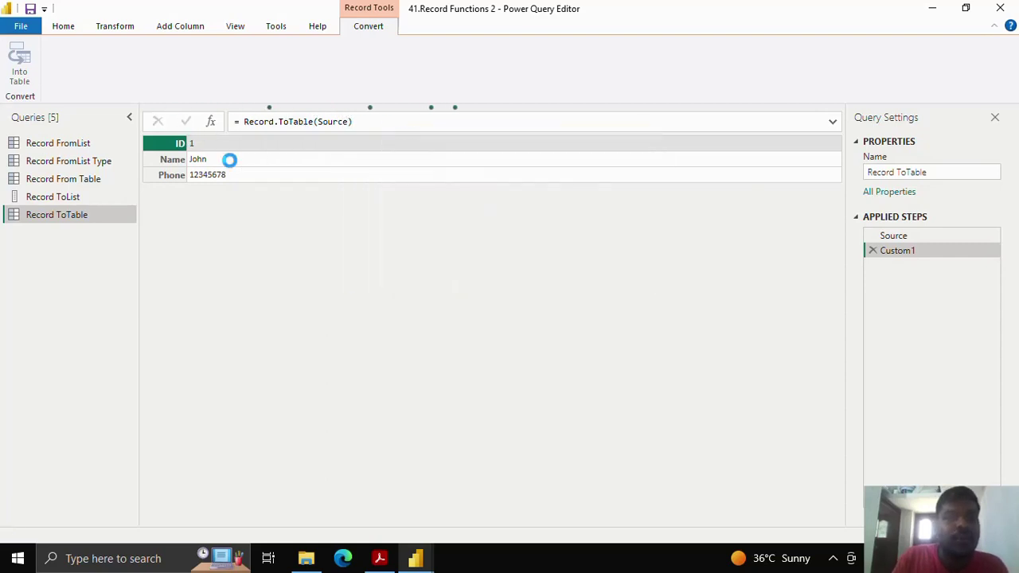
- Compare the Record ToTable query's Source record with its Custom1 table and check the Value column
{"action": "left_click", "coordinate": [938, 236]}
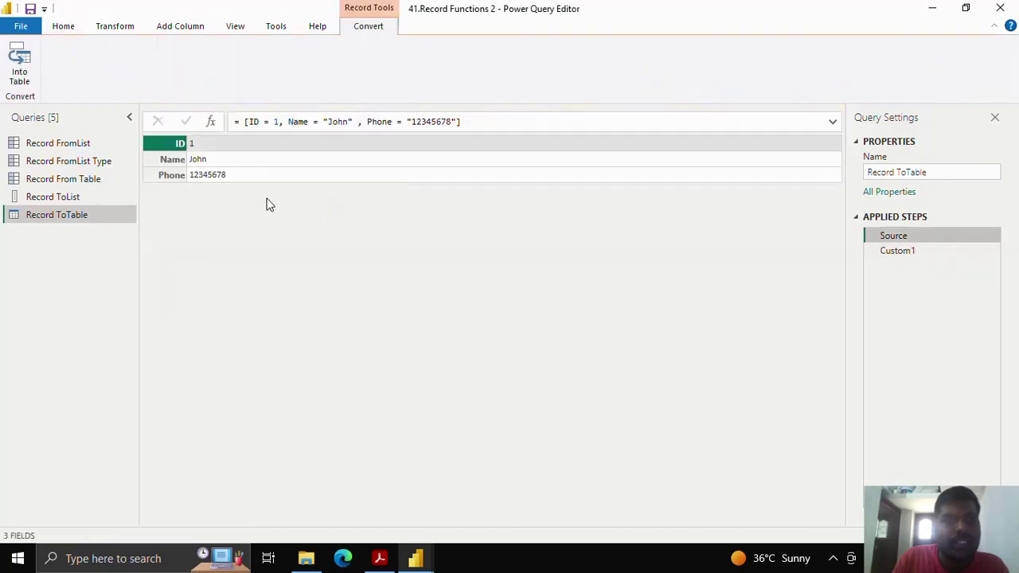
{"action": "left_click", "coordinate": [922, 252]}
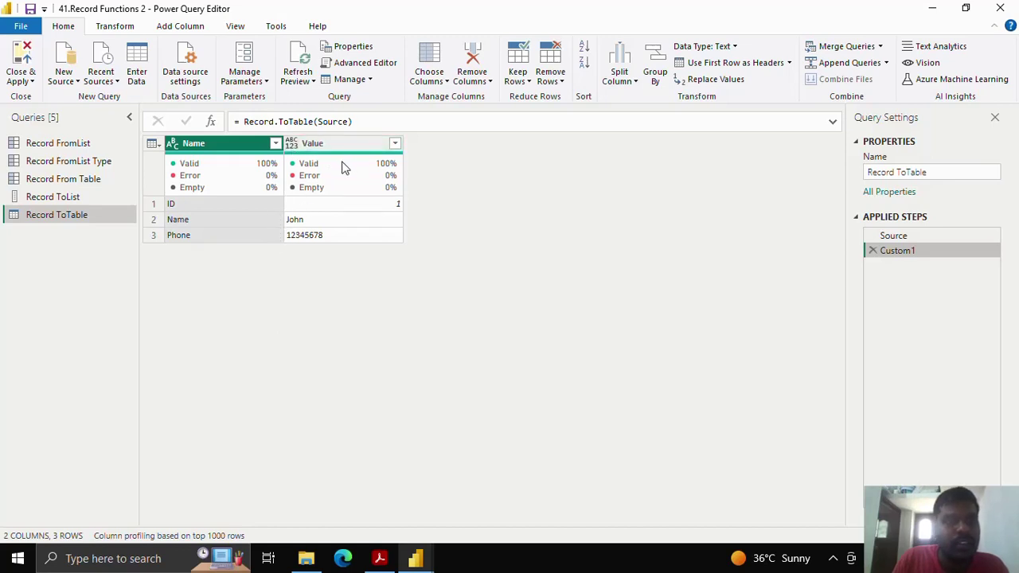
{"action": "mouse_move", "coordinate": [304, 197]}
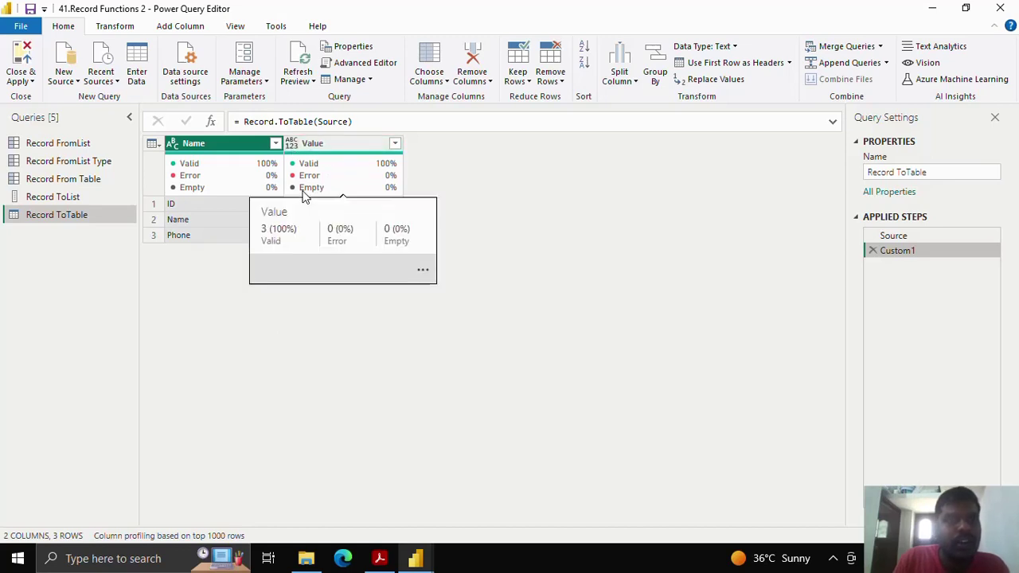
- Review the results of the Record FromList, Record From Table and Record ToList queries in turn
{"action": "left_click", "coordinate": [86, 145]}
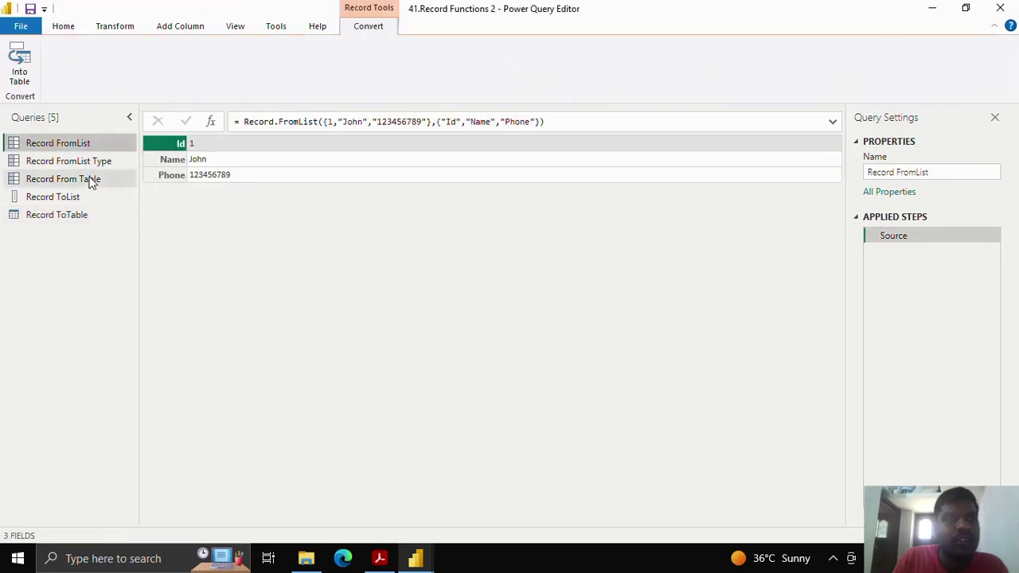
{"action": "left_click", "coordinate": [90, 180]}
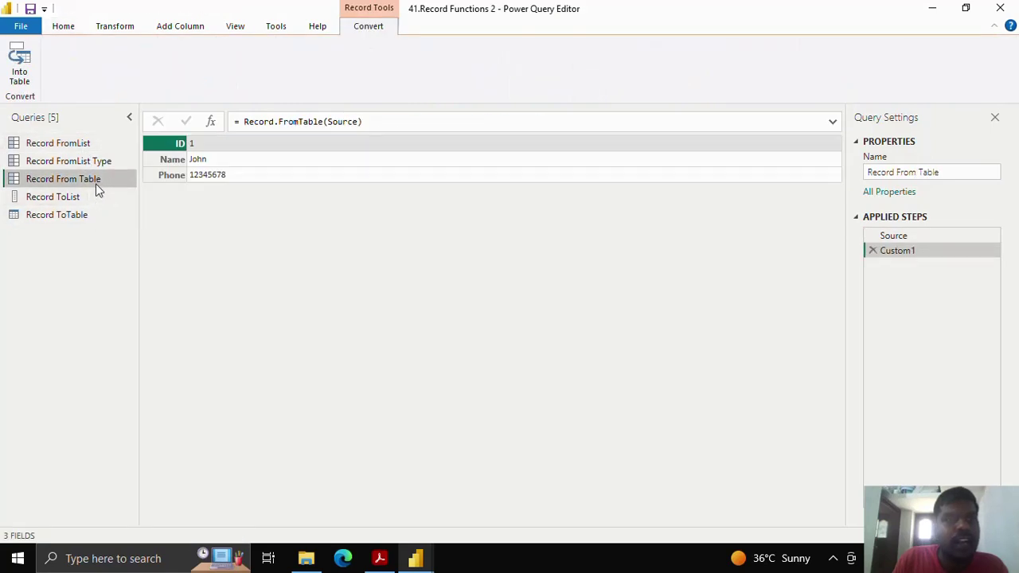
{"action": "left_click", "coordinate": [89, 201]}
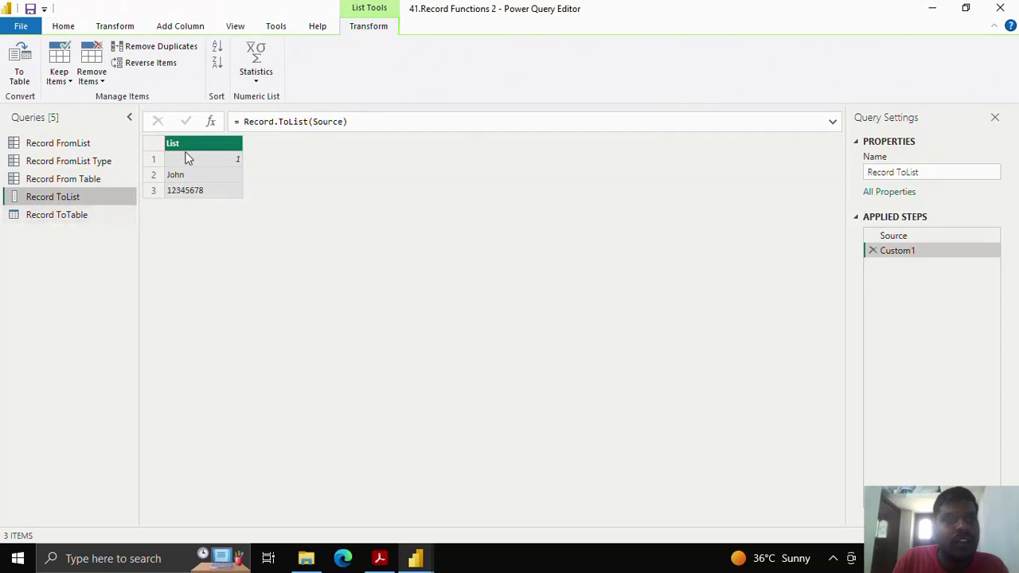